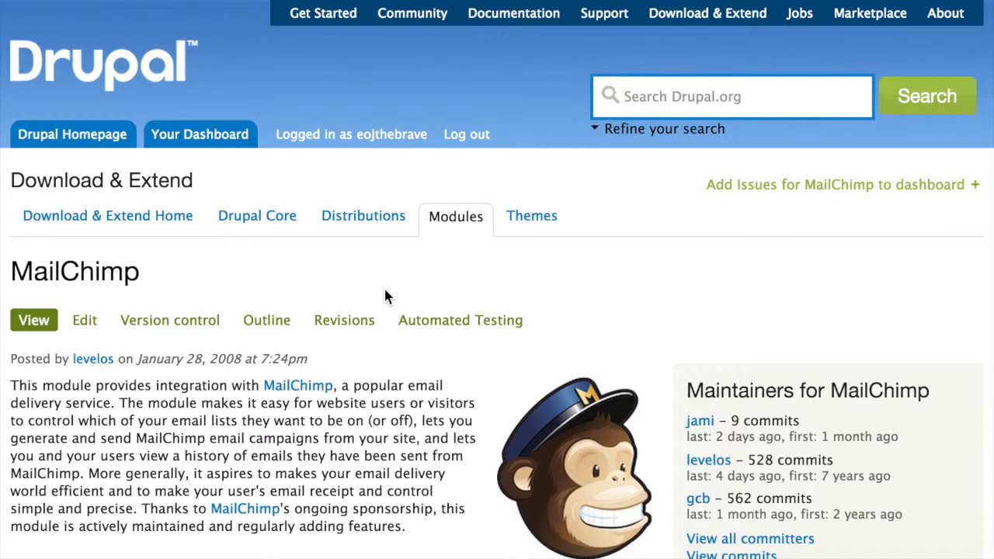
- Review the MailChimp module's description and its Lists, Signup, Campaign and Activity submodules on the project page
scroll(384, 286, "down", 5)
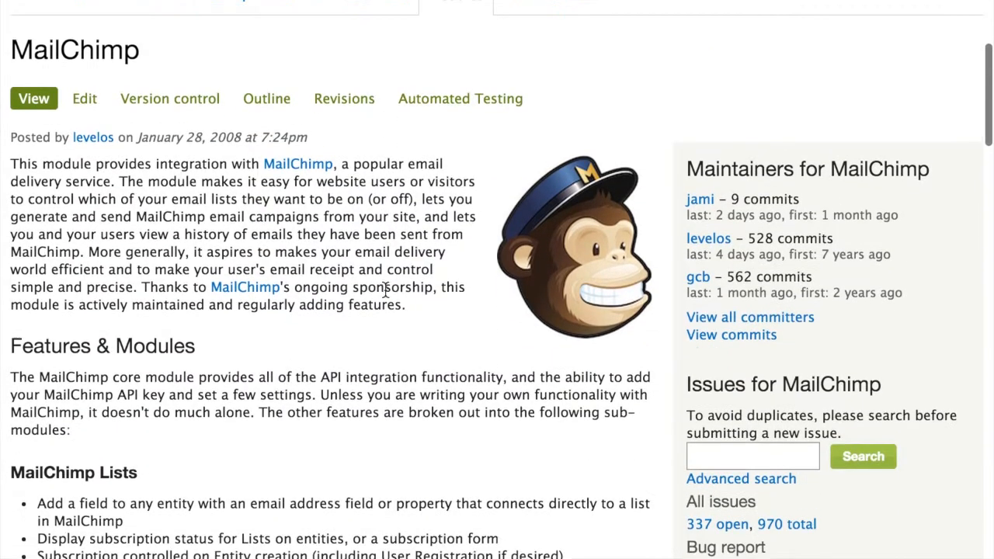
scroll(385, 289, "down", 1)
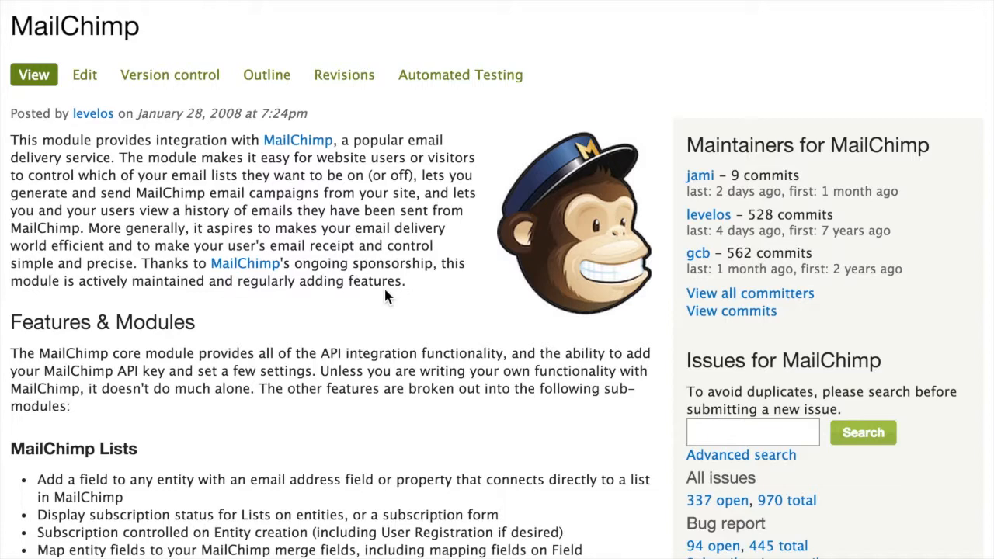
scroll(383, 286, "down", 3)
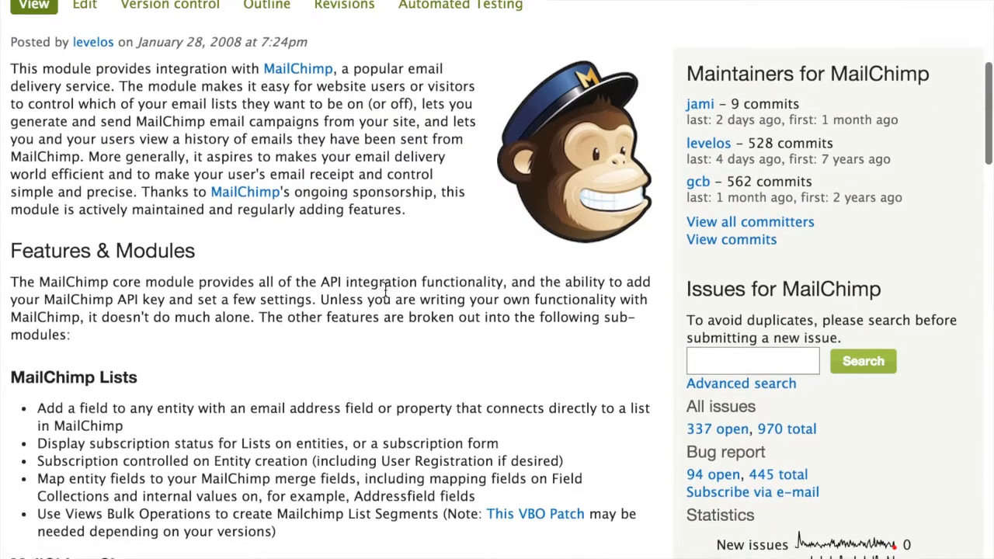
scroll(383, 288, "down", 1)
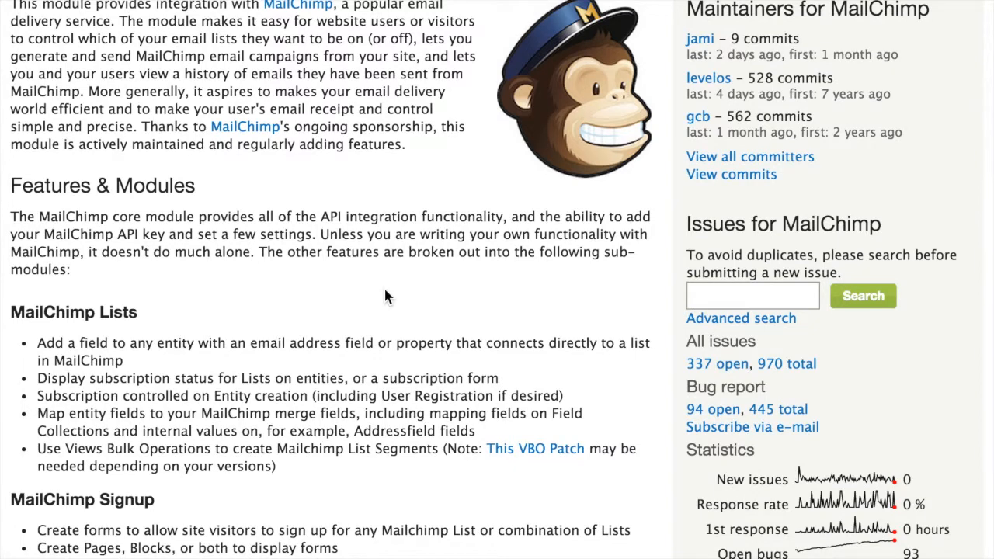
scroll(385, 290, "down", 4)
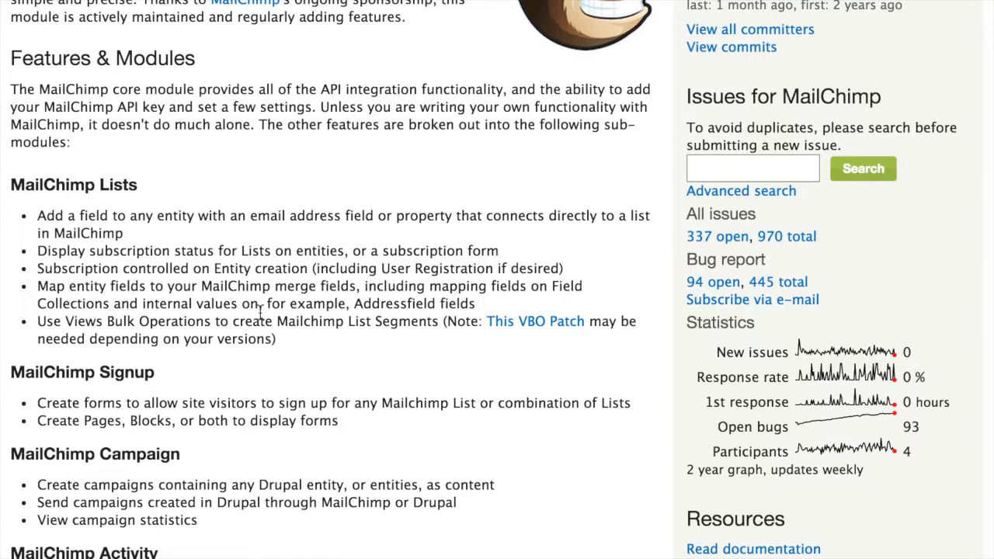
scroll(351, 333, "down", 2)
scroll(352, 339, "down", 3)
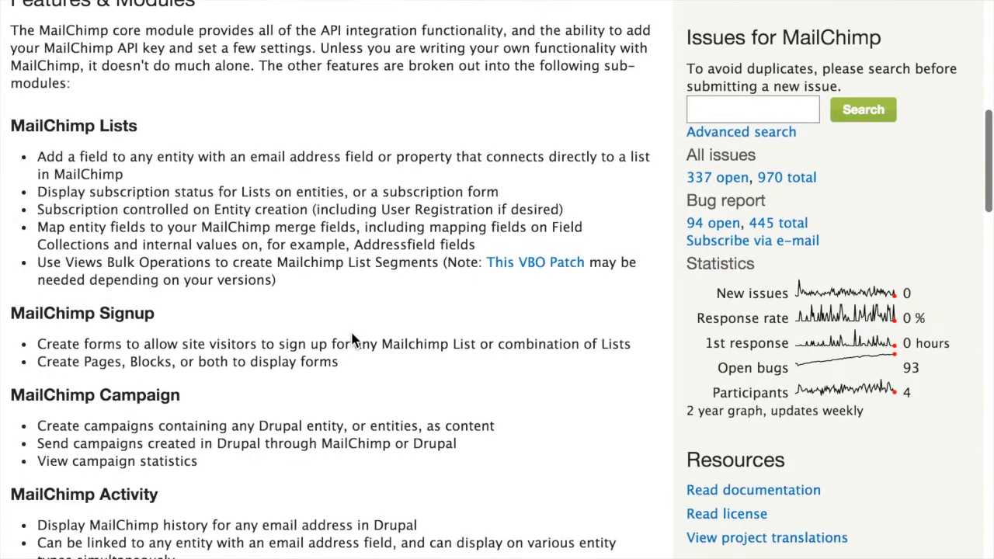
scroll(351, 339, "down", 2)
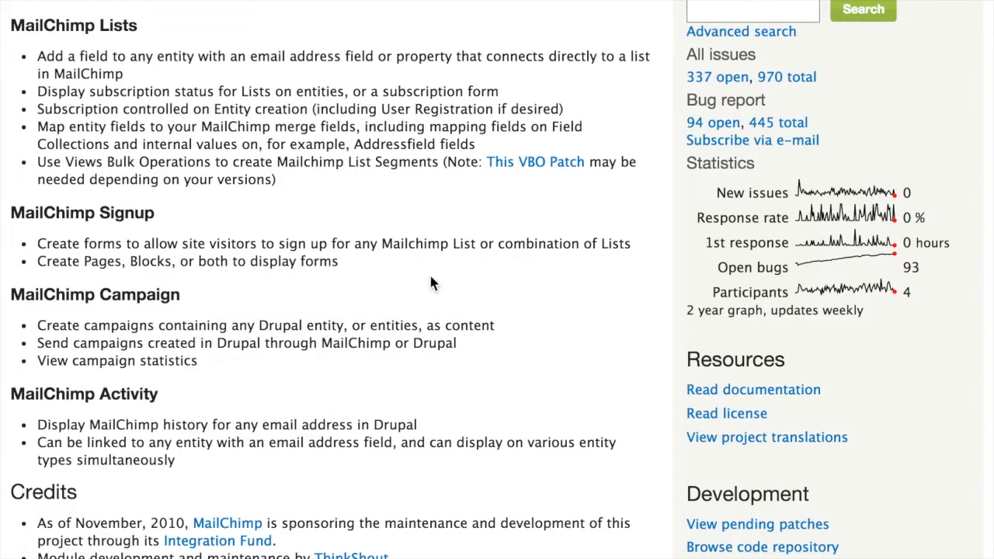
- Download the tar.gz archive of the recommended MailChimp 7.x-3.4 release and dismiss the download bar
scroll(429, 276, "down", 7)
scroll(430, 276, "down", 9)
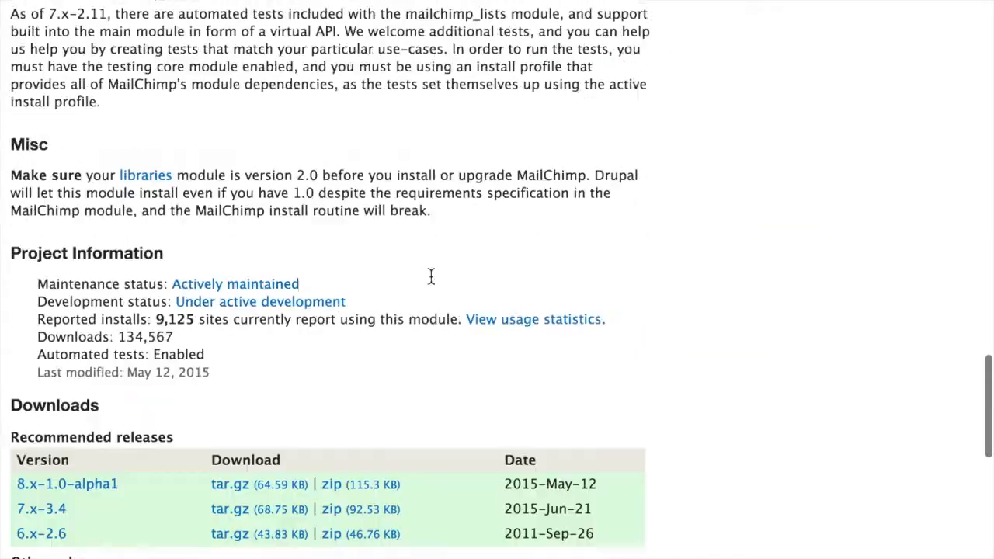
scroll(431, 284, "down", 2)
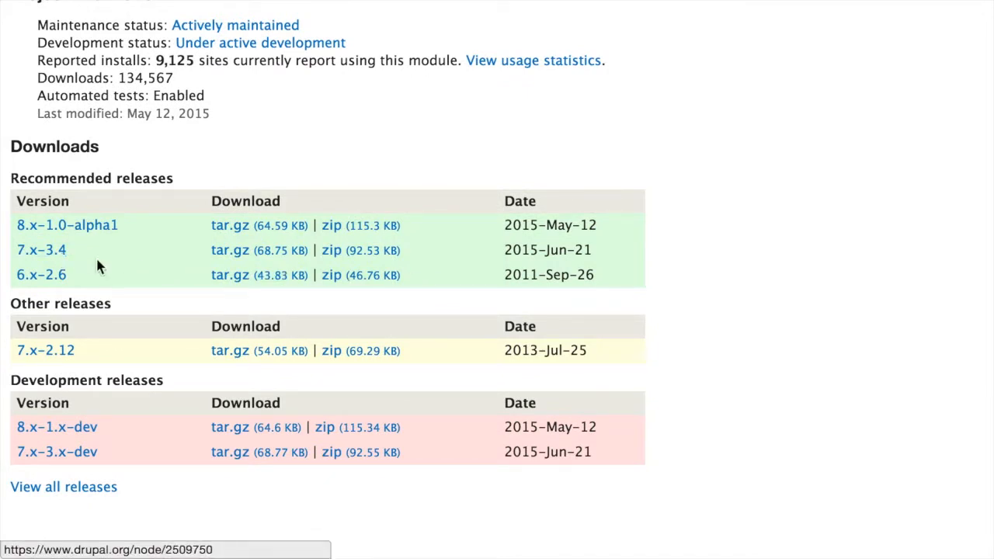
left_click(284, 254)
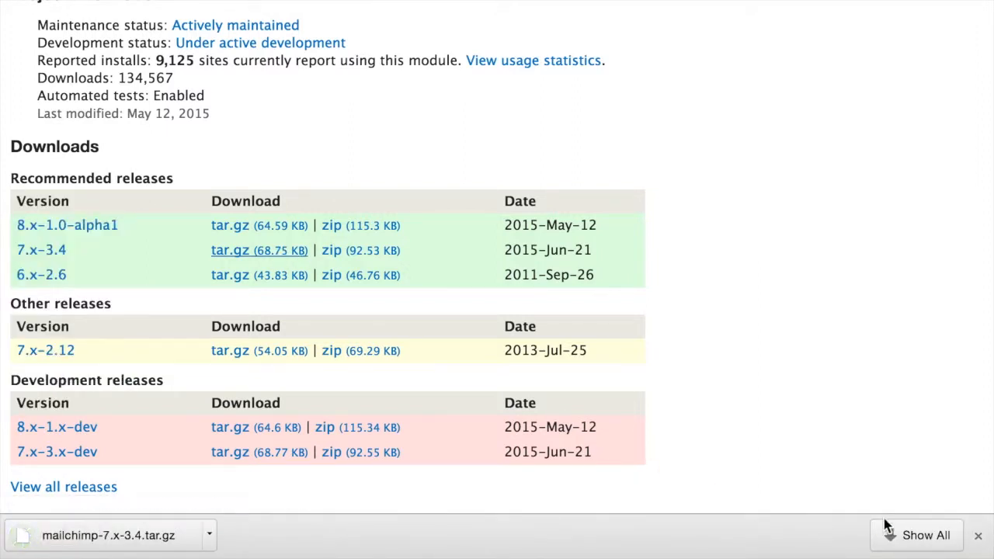
left_click(977, 535)
- Consult the MailChimp module documentation for the installation instructions covering versions 7.x-3.x and higher
scroll(642, 351, "up", 5)
scroll(641, 352, "up", 20)
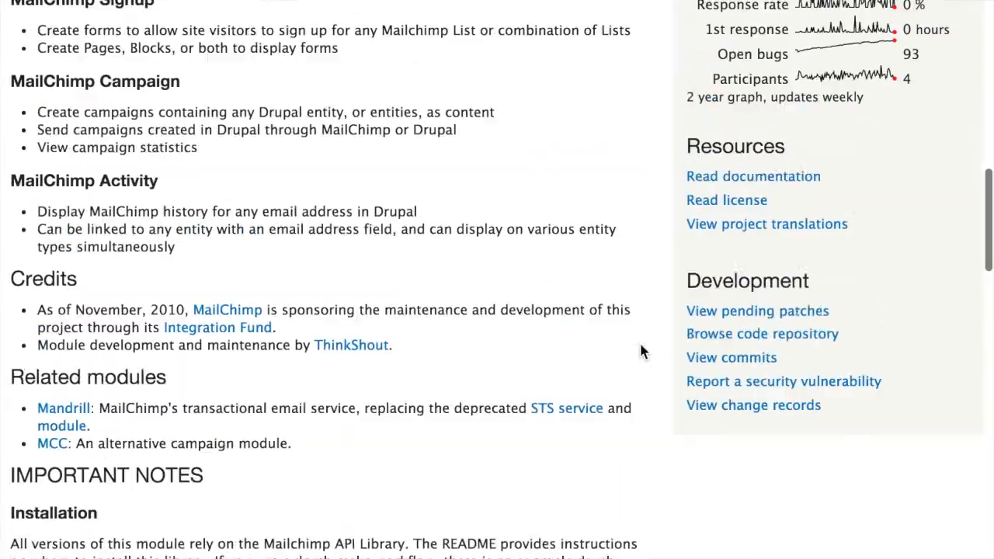
scroll(641, 351, "up", 2)
scroll(642, 349, "down", 8)
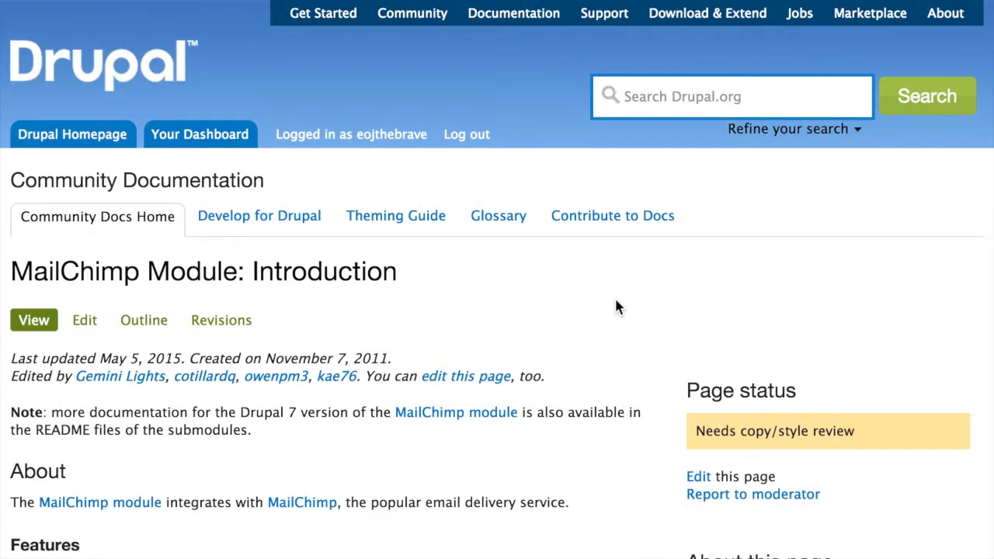
scroll(547, 286, "down", 10)
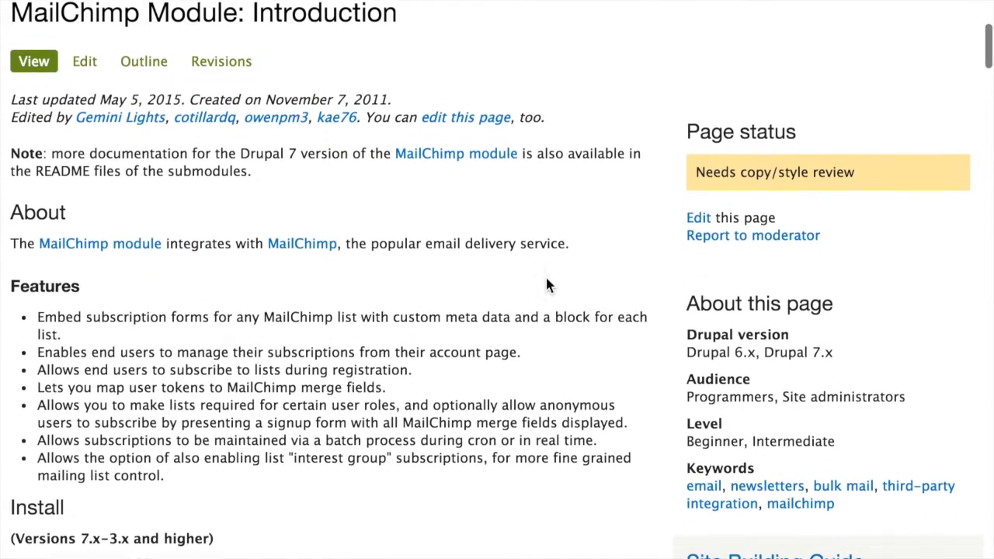
scroll(548, 281, "down", 3)
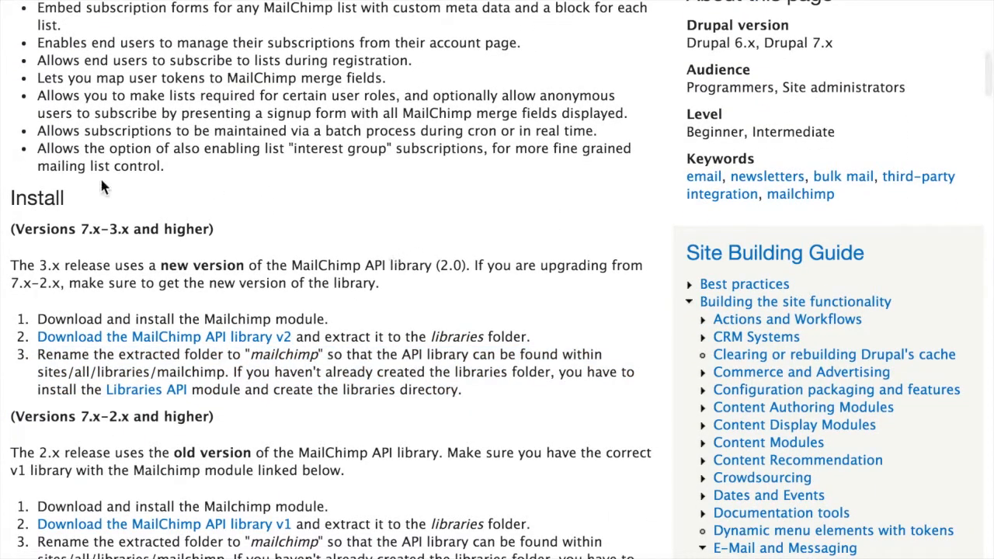
scroll(230, 223, "down", 1)
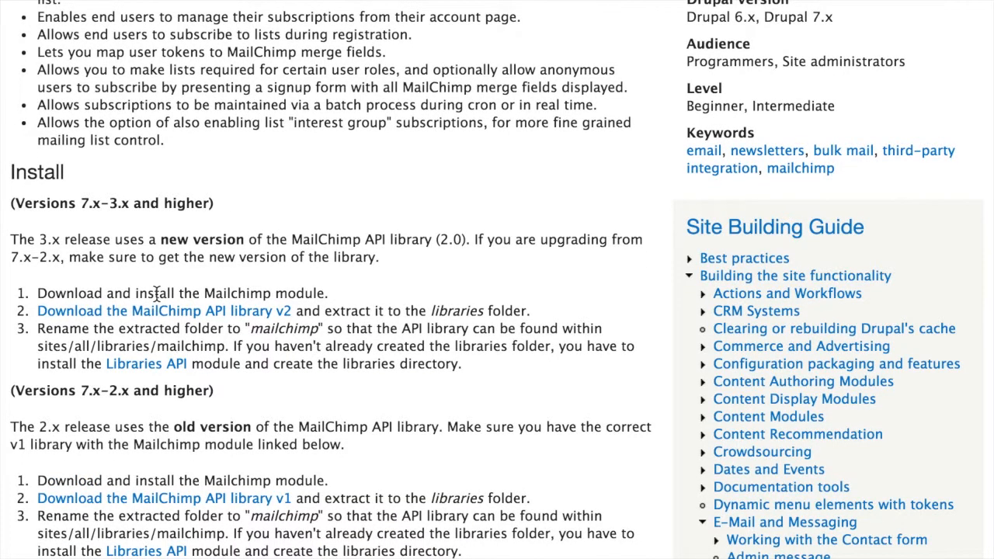
scroll(144, 268, "down", 1)
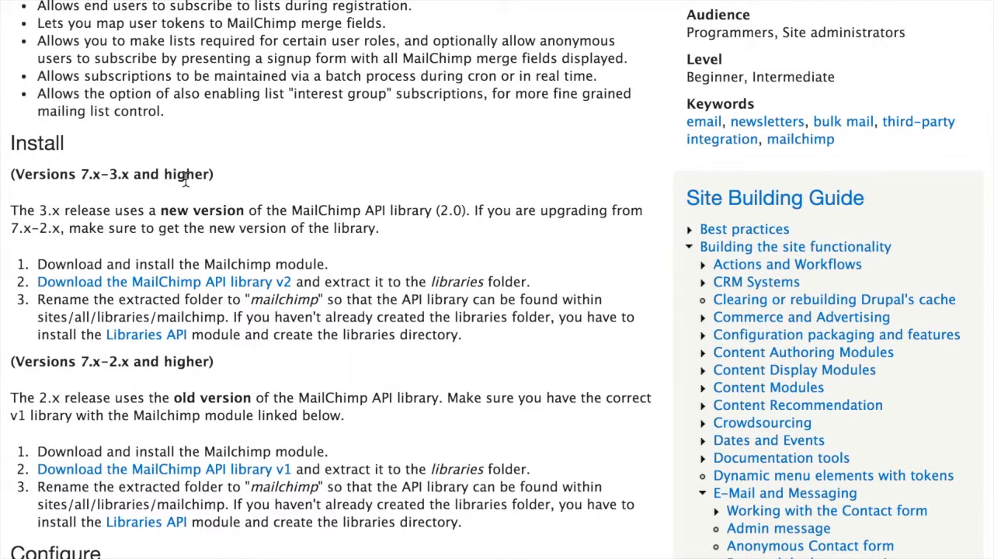
scroll(191, 180, "down", 1)
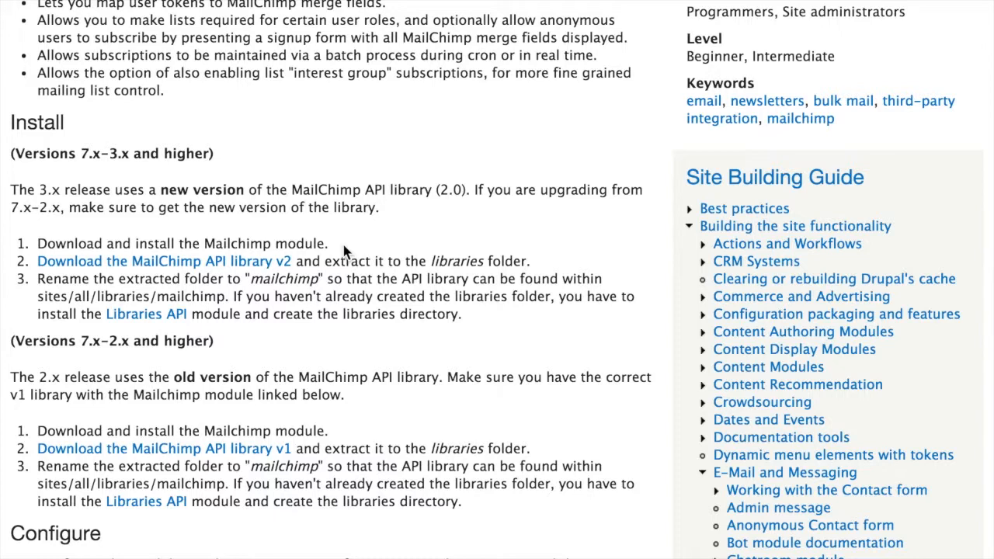
scroll(394, 252, "down", 1)
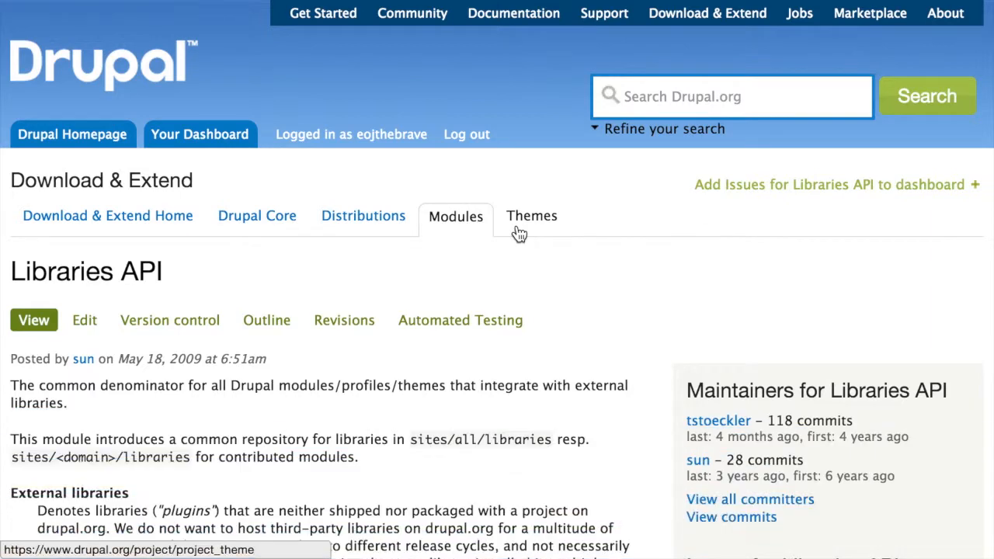
- Download the tar.gz archive of the recommended Libraries API 7.x-2.2 release and dismiss the download bar
scroll(516, 229, "down", 4)
scroll(518, 229, "down", 1)
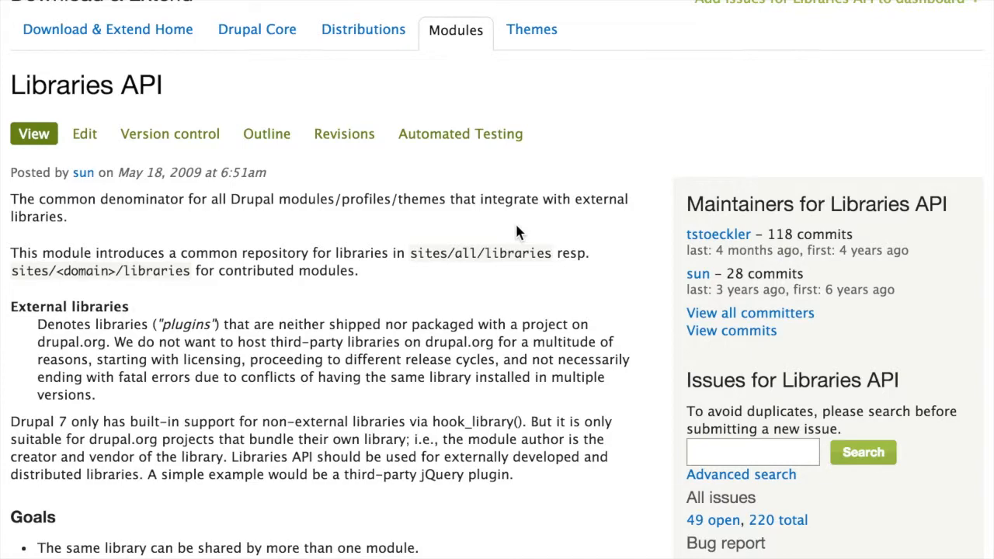
scroll(517, 228, "down", 20)
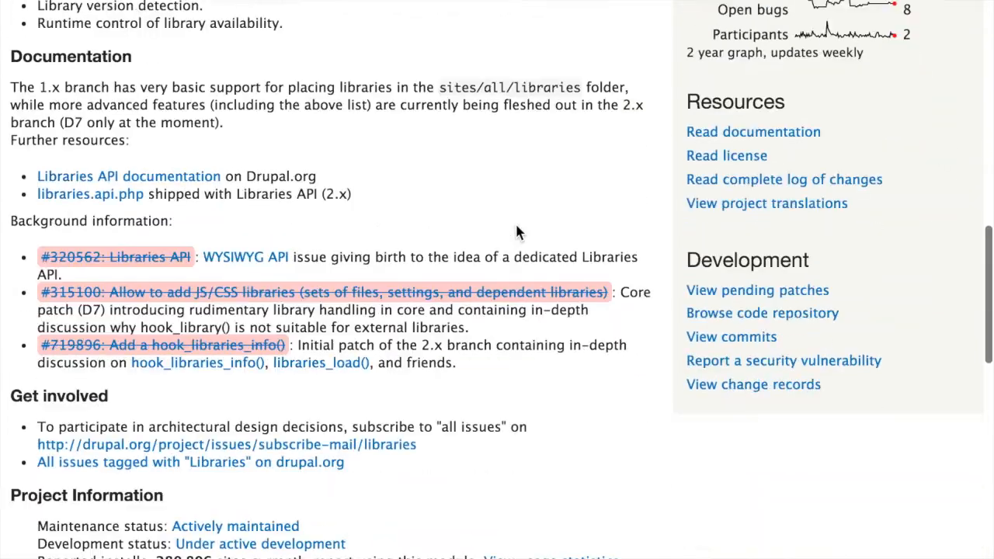
scroll(517, 230, "down", 12)
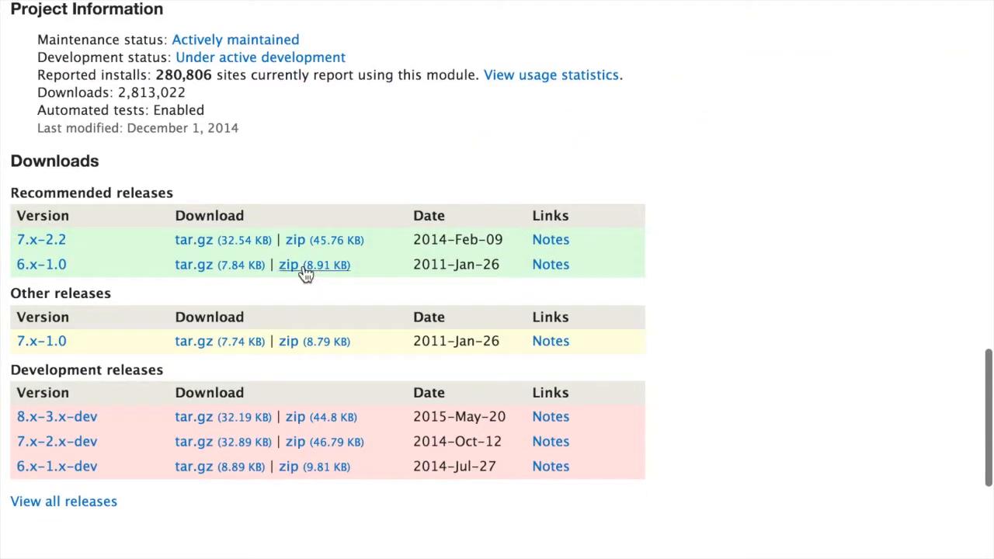
left_click(188, 240)
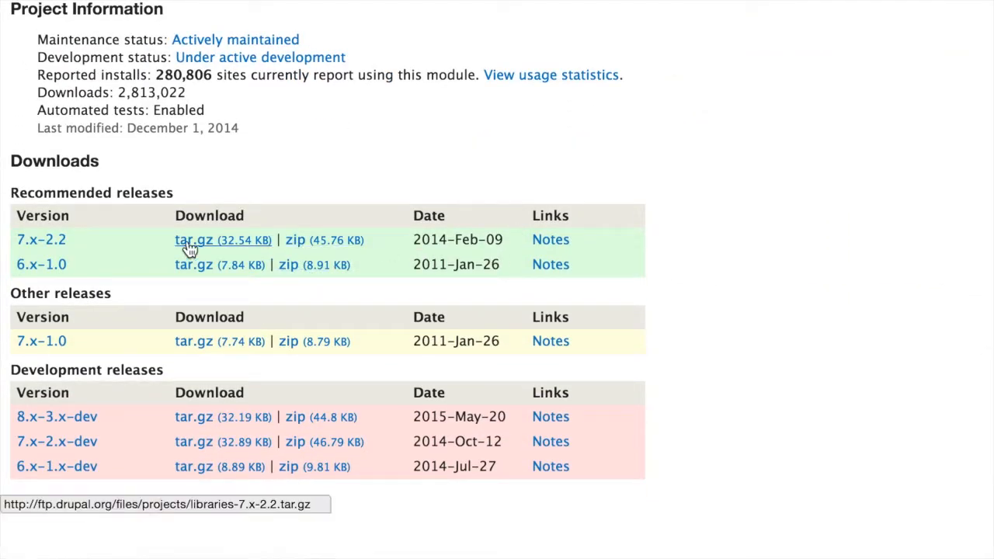
left_click(981, 534)
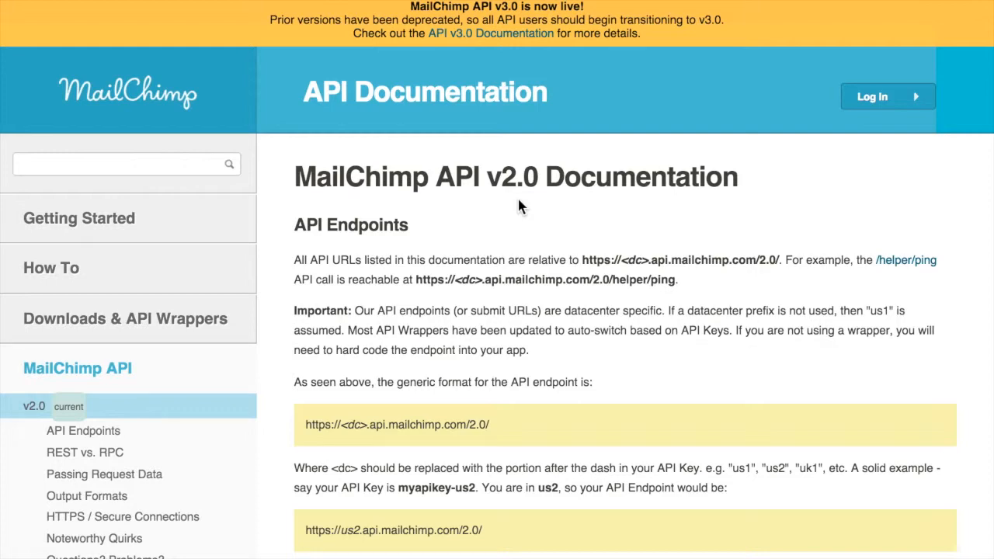
- Go to the MailChimp API PHP repository on Bitbucket and download the gz archive of tag 2.0.6
key("ctrl+Tab")
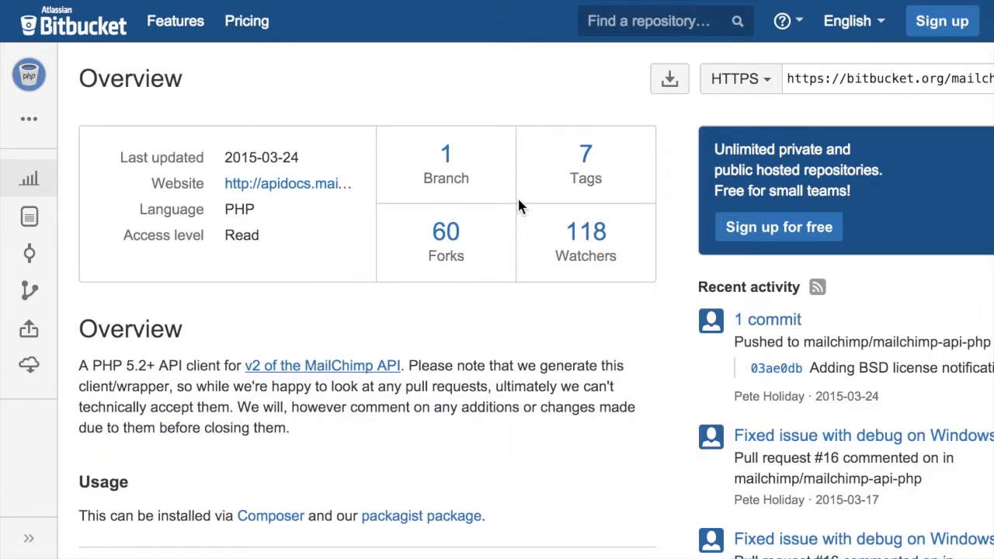
left_click(35, 366)
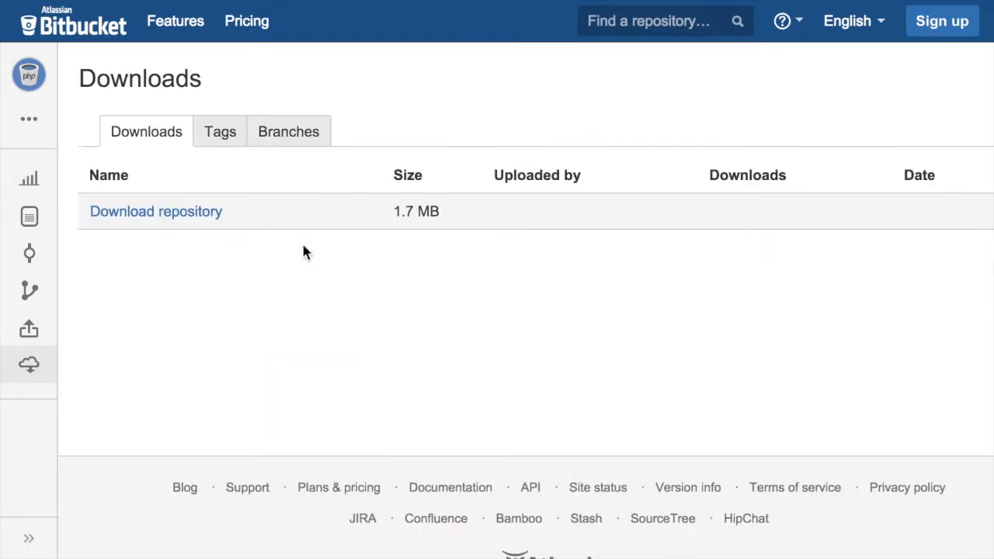
left_click(225, 133)
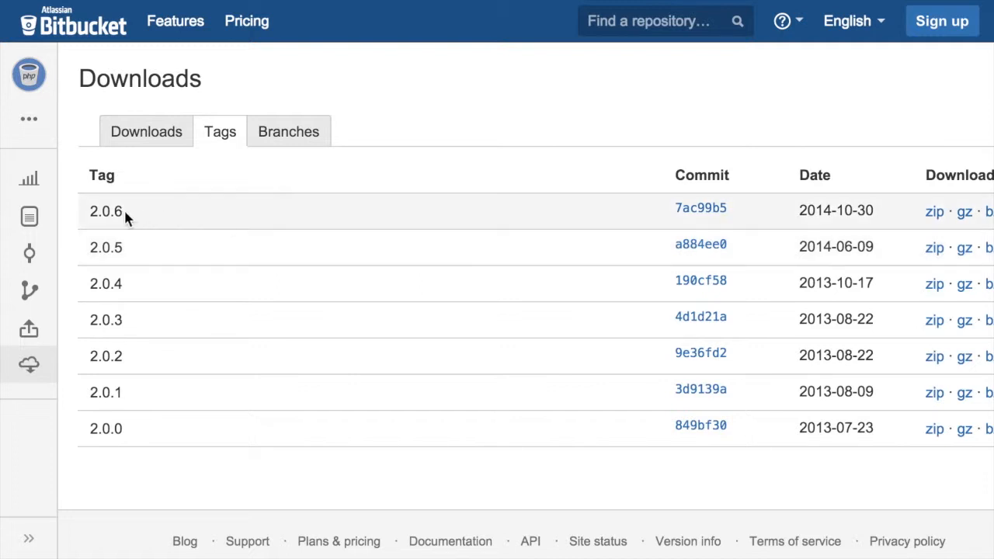
left_click(967, 215)
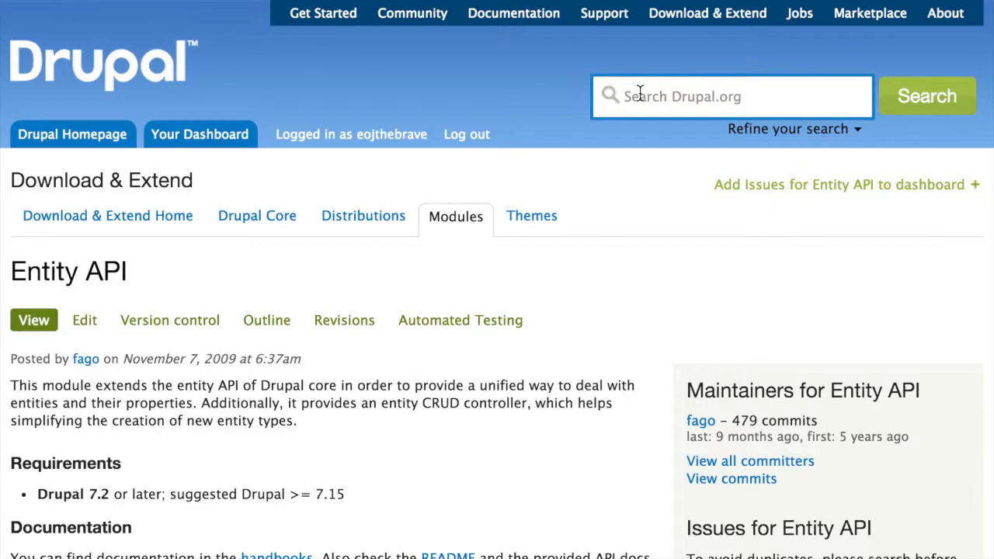
- Download the tar.gz archive of the recommended Entity API 7.x-1.6 release from its project page
scroll(415, 321, "down", 10)
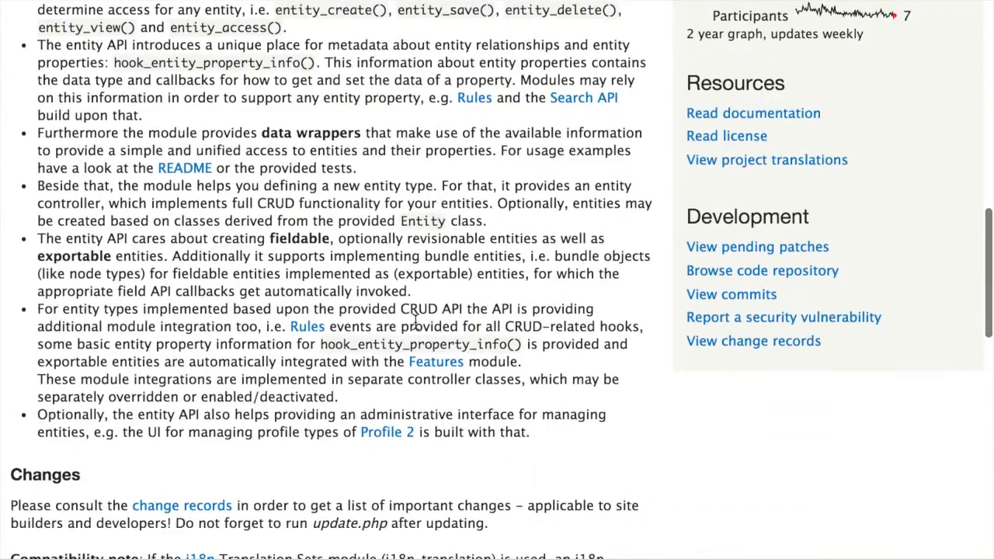
scroll(416, 322, "down", 8)
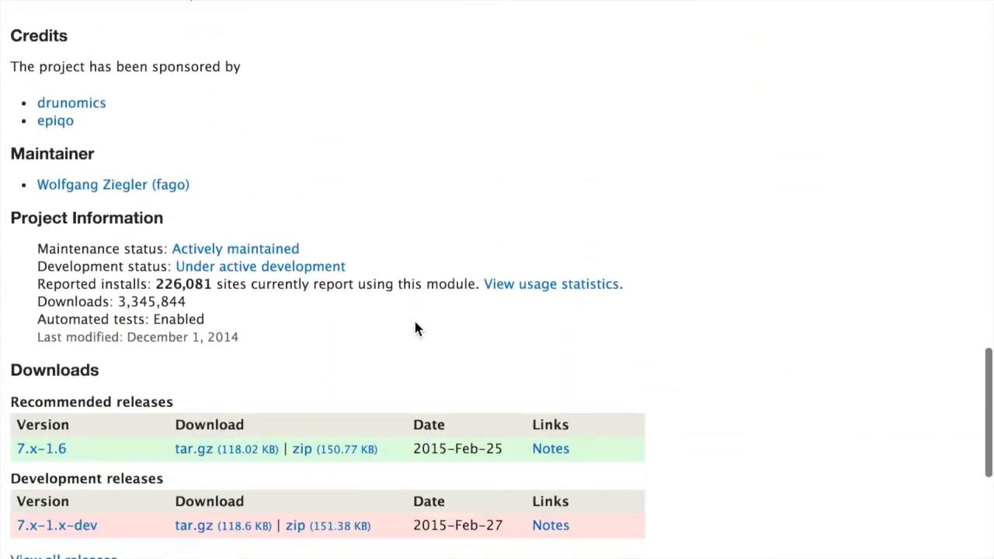
scroll(415, 328, "down", 4)
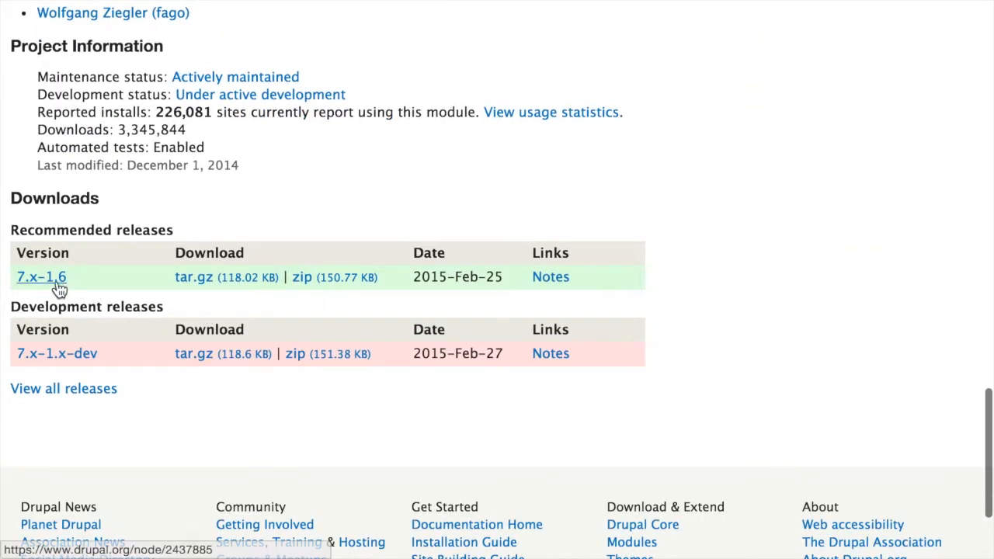
left_click(240, 287)
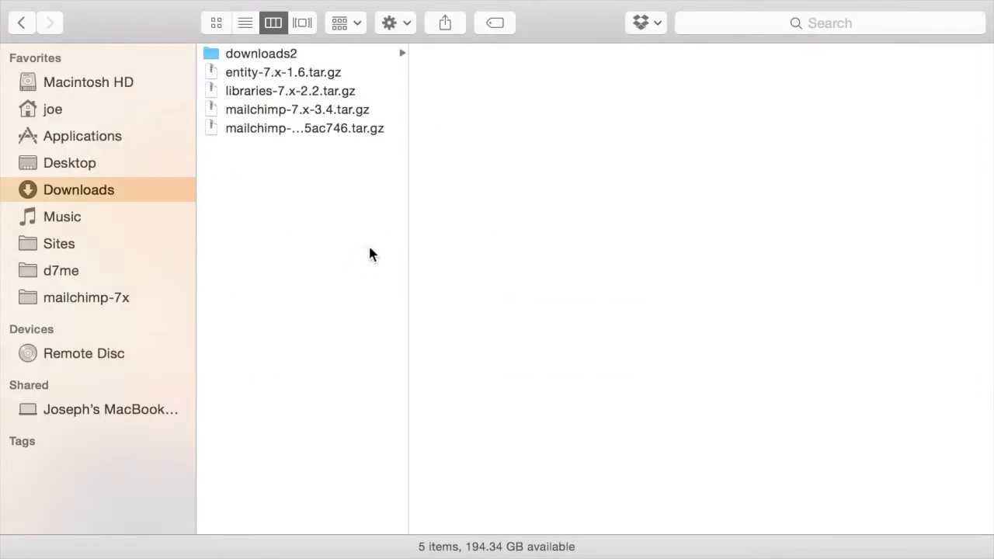
- Check the four downloaded archives in Downloads and open the docroot folder inside mailchimp-7x
left_click_drag(355, 175, 321, 72)
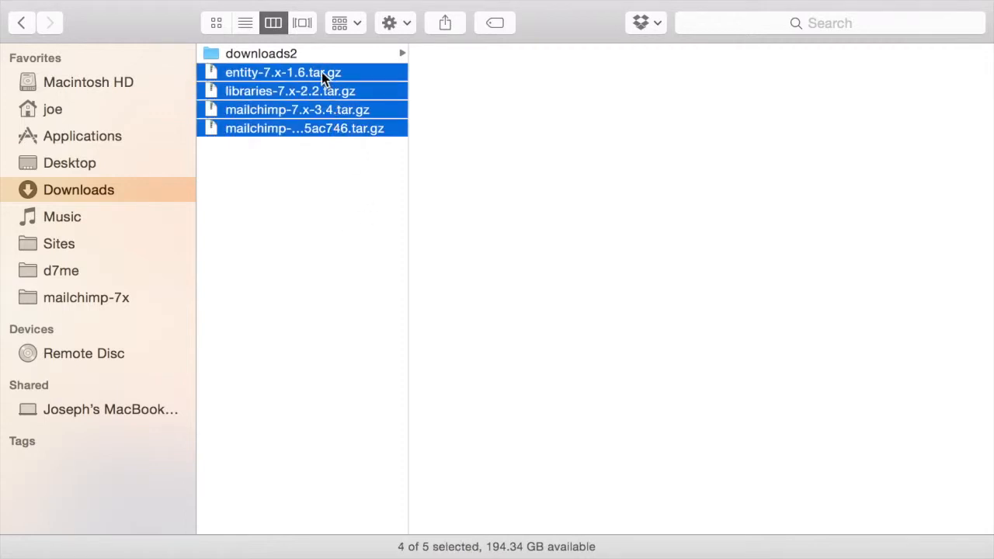
left_click(319, 194)
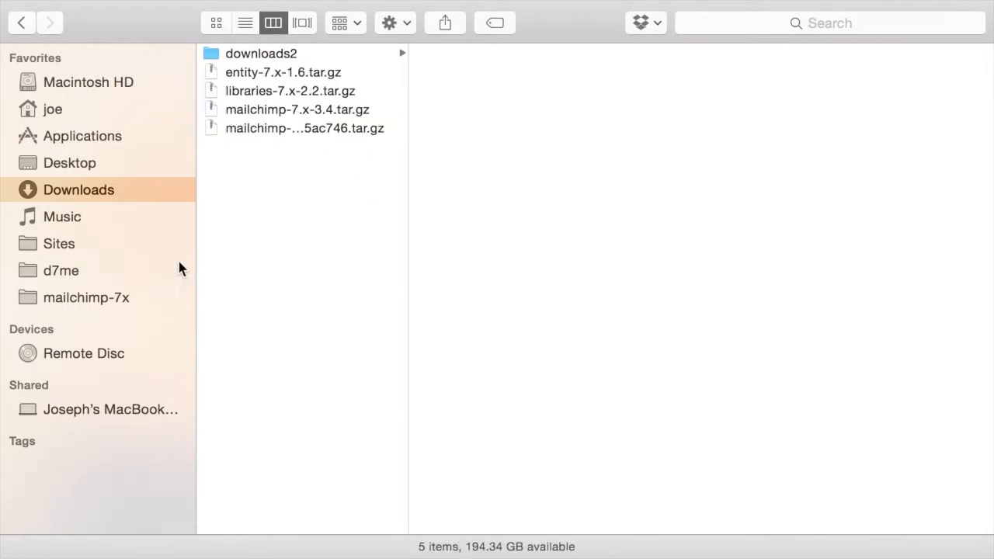
left_click(120, 302)
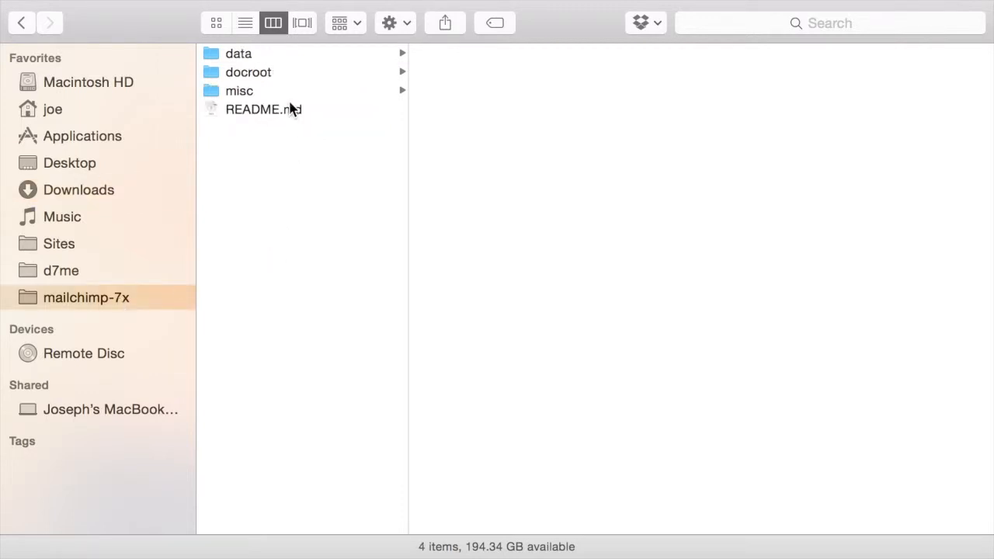
left_click(296, 72)
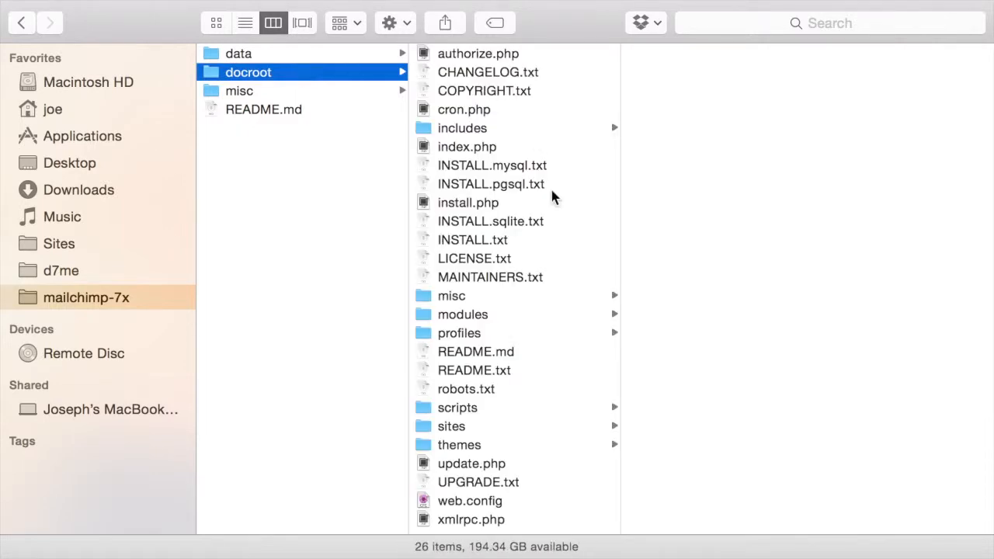
- Create a contrib folder inside sites/all/modules and paste the four copied archives into it
left_click(483, 430)
left_click(677, 55)
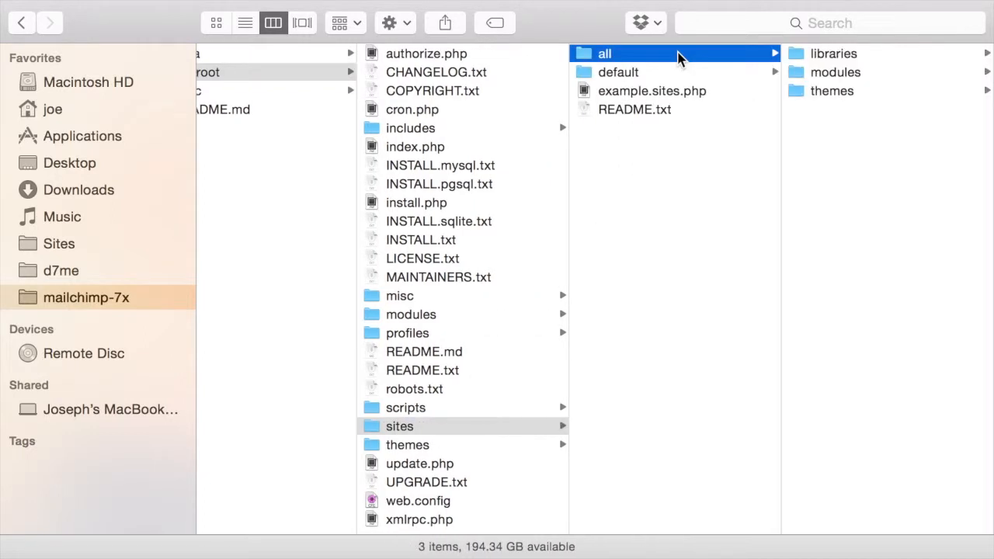
left_click(841, 73)
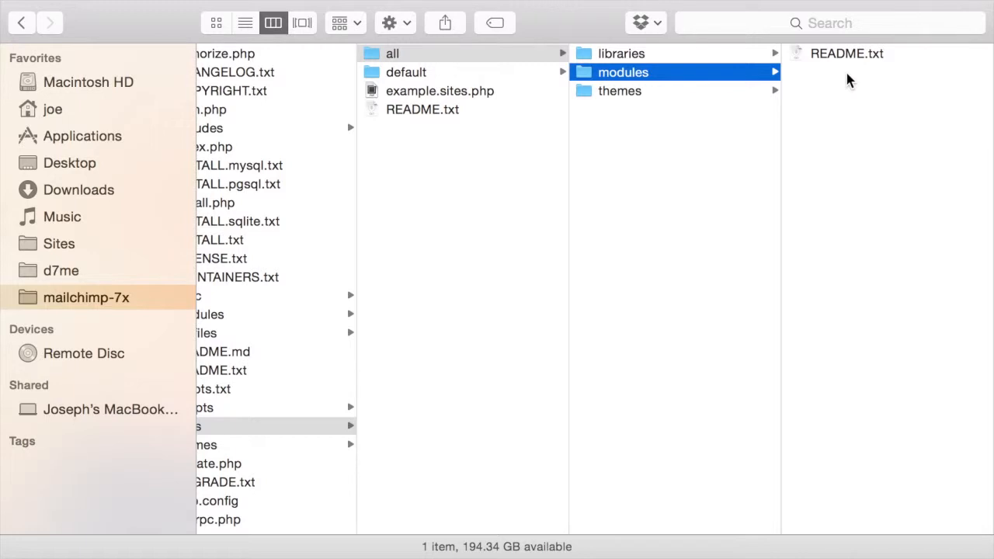
key("super+shift+n")
type("contrib")
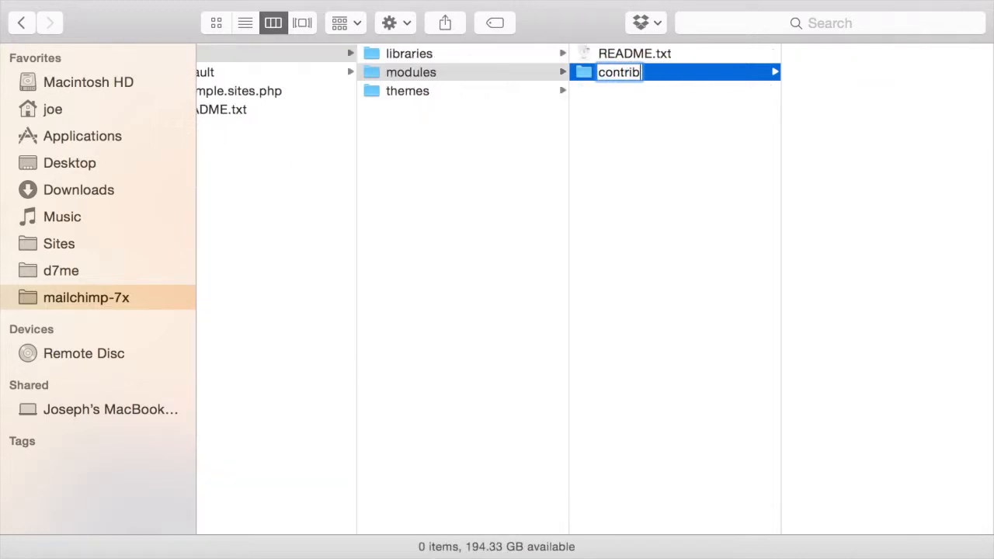
key("Return")
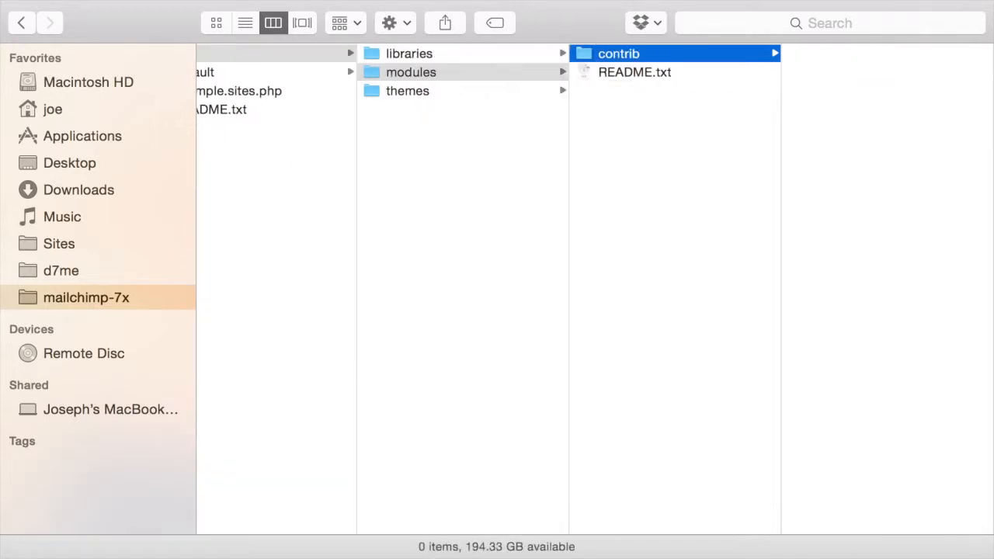
key("super+v")
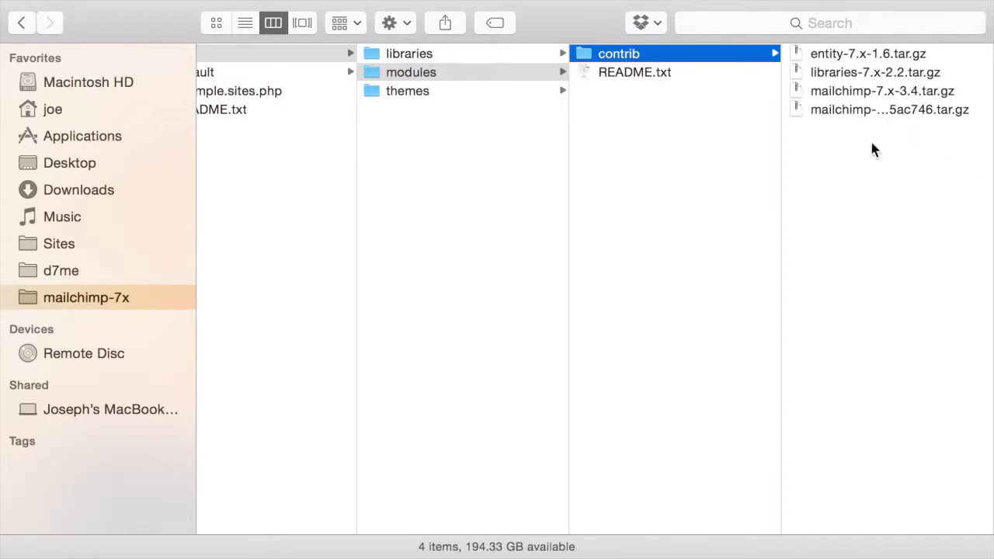
- Move the mailchimp-mailchimp-api-php archive from contrib to the sites/all/libraries folder and open that folder
left_click(867, 109)
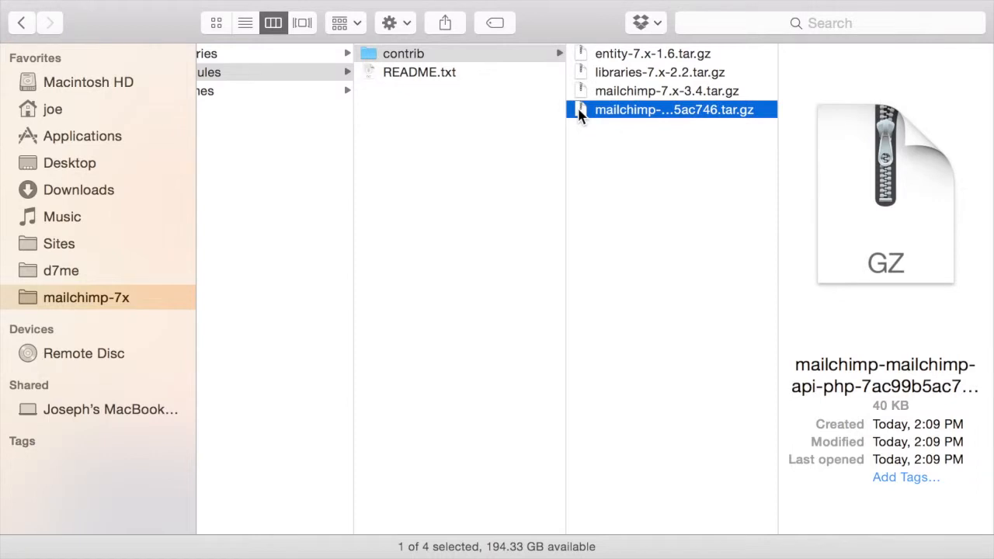
left_click_drag(578, 114, 285, 58)
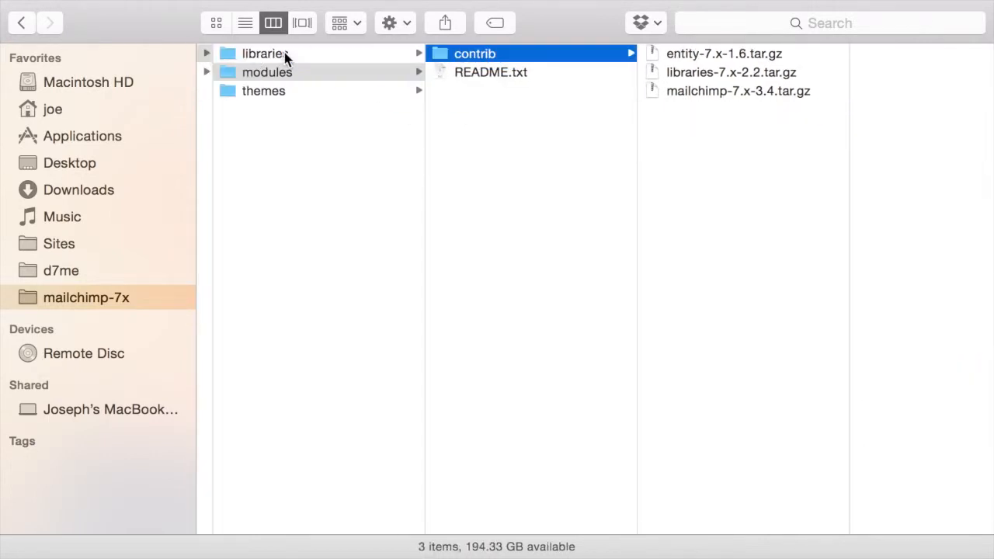
left_click(327, 56)
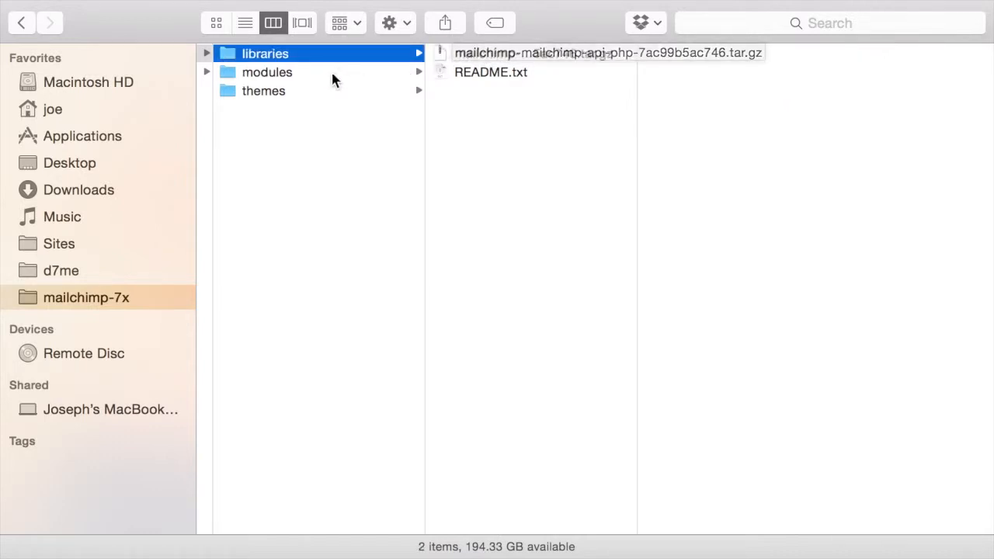
- Extract the entity, libraries and mailchimp tar.gz archives inside modules/contrib
left_click(331, 73)
left_click(530, 53)
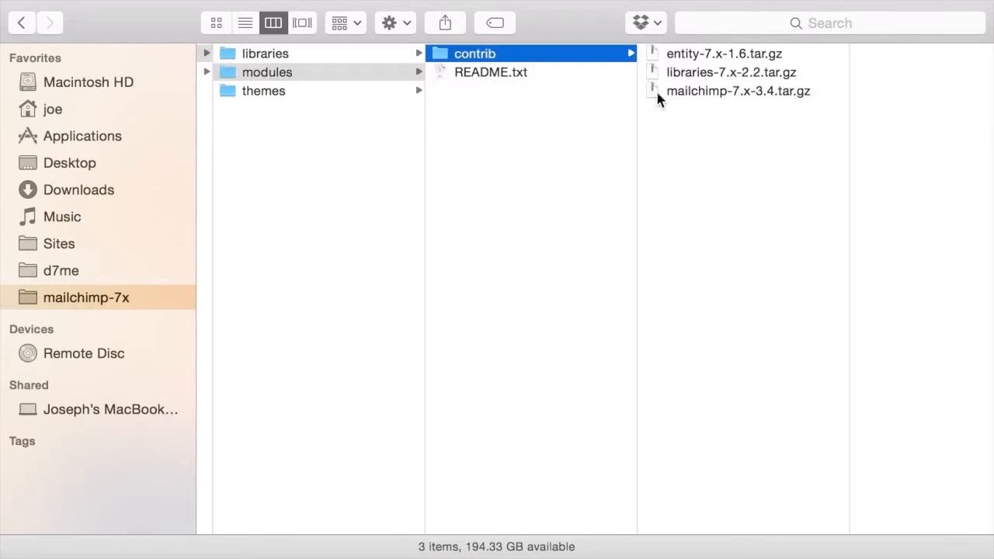
left_click_drag(656, 99, 686, 59)
double_click(686, 59)
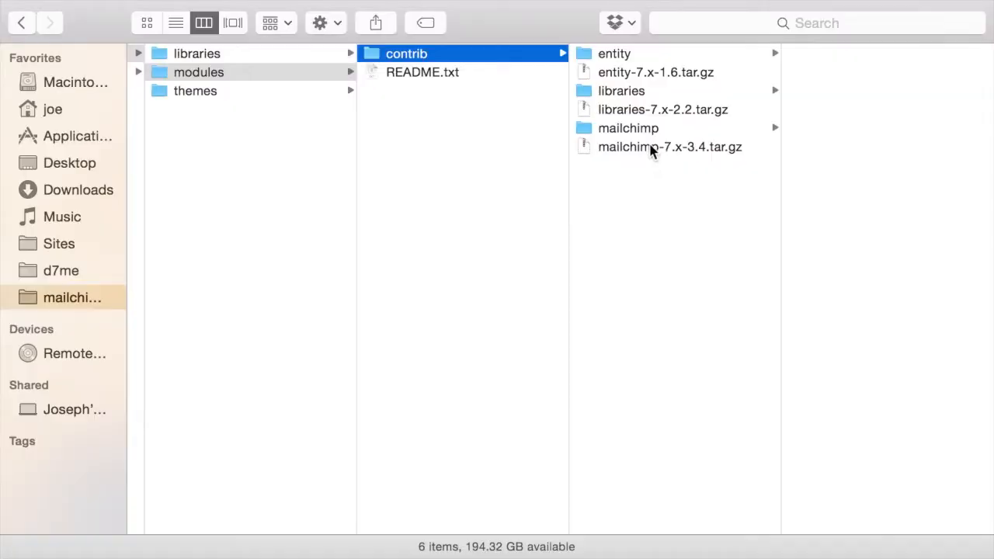
- Delete the entity, libraries and mailchimp tar.gz archives from contrib, keeping the extracted folders
left_click(652, 149)
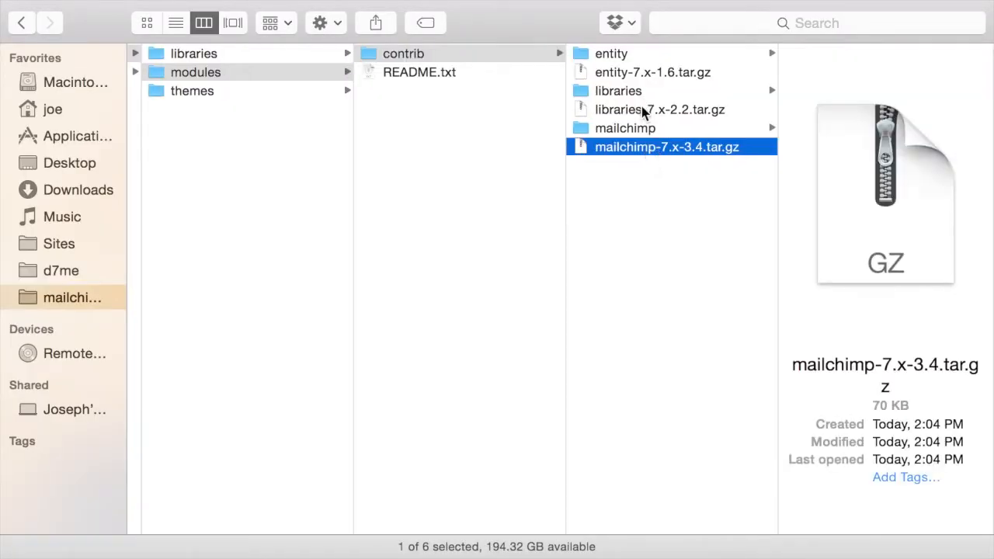
left_click(643, 110, "super")
left_click(661, 74, "super")
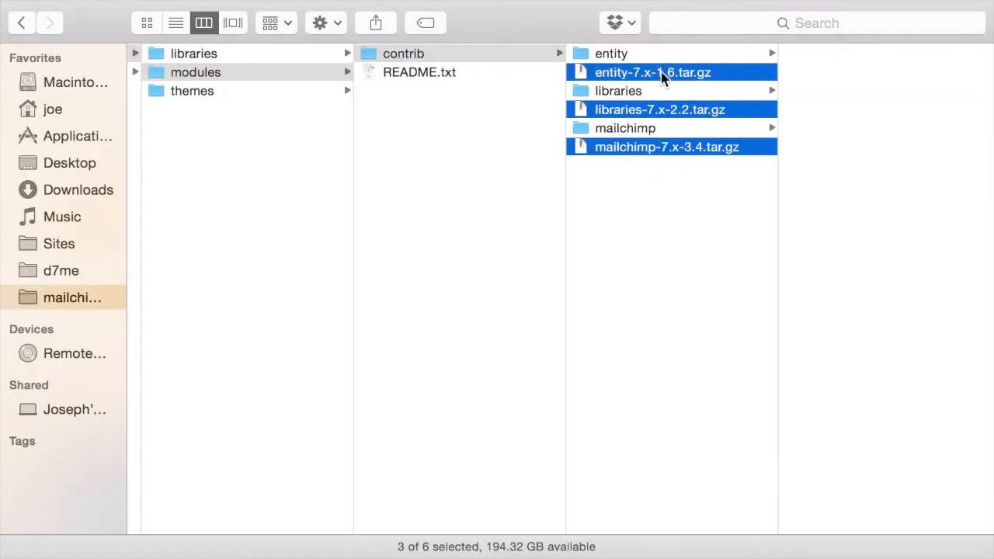
key("super+BackSpace")
left_click(661, 72)
left_click(653, 155)
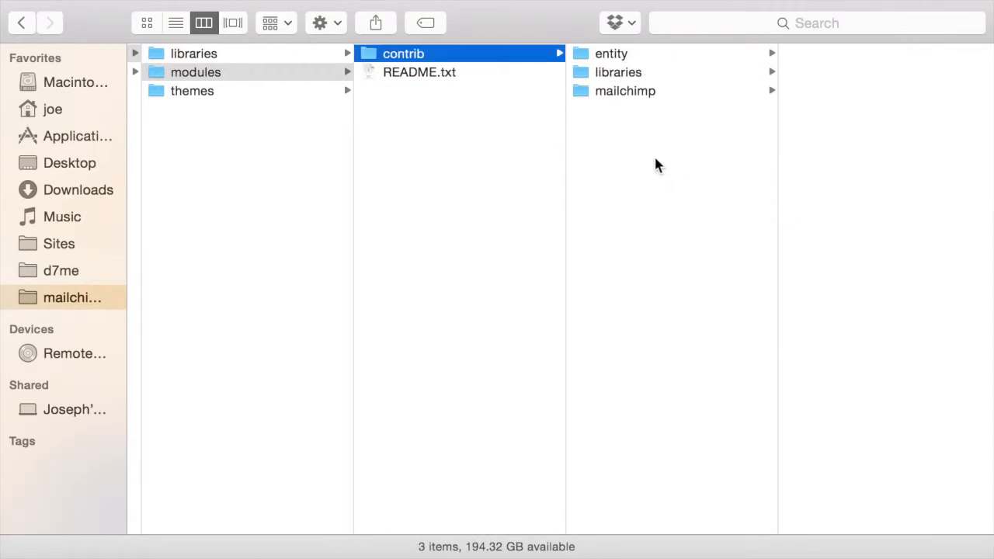
- Examine the contents of the extracted mailchimp, libraries and entity folders, including the mailchimp submodules
left_click(640, 97)
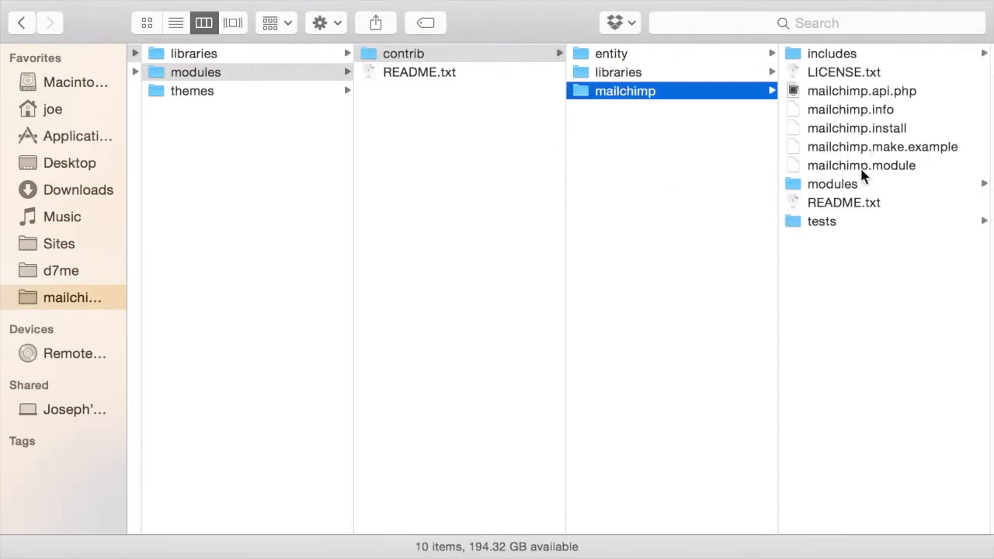
left_click(860, 189)
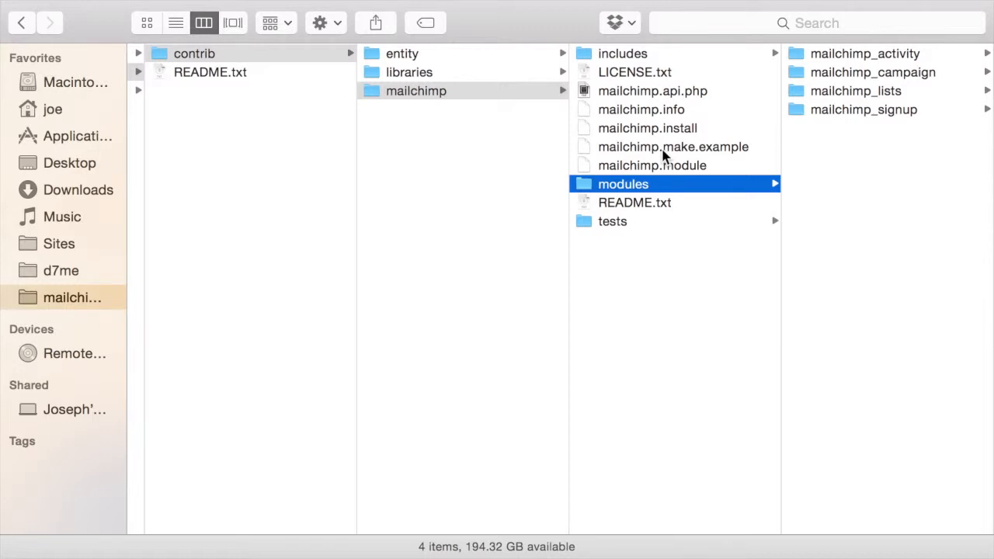
left_click(476, 73)
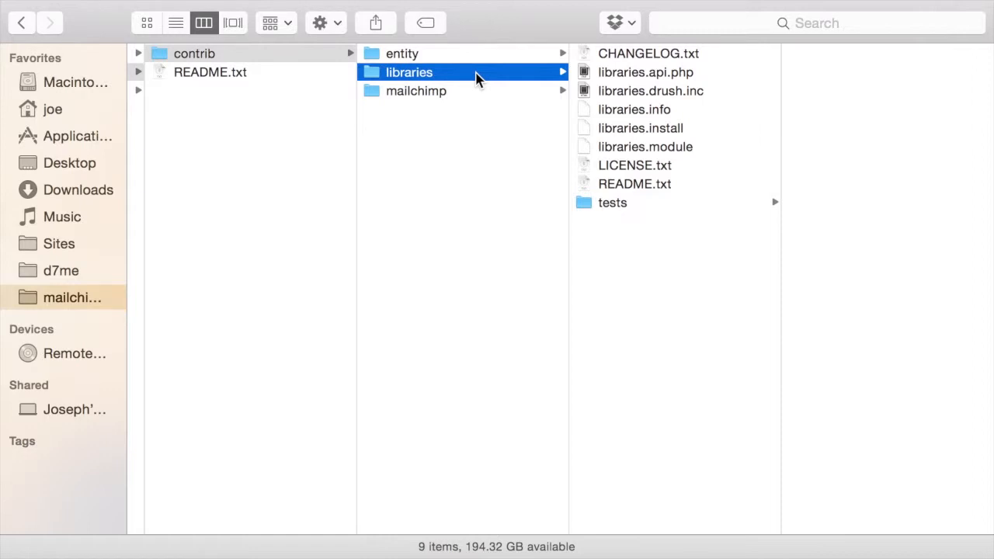
key("Up")
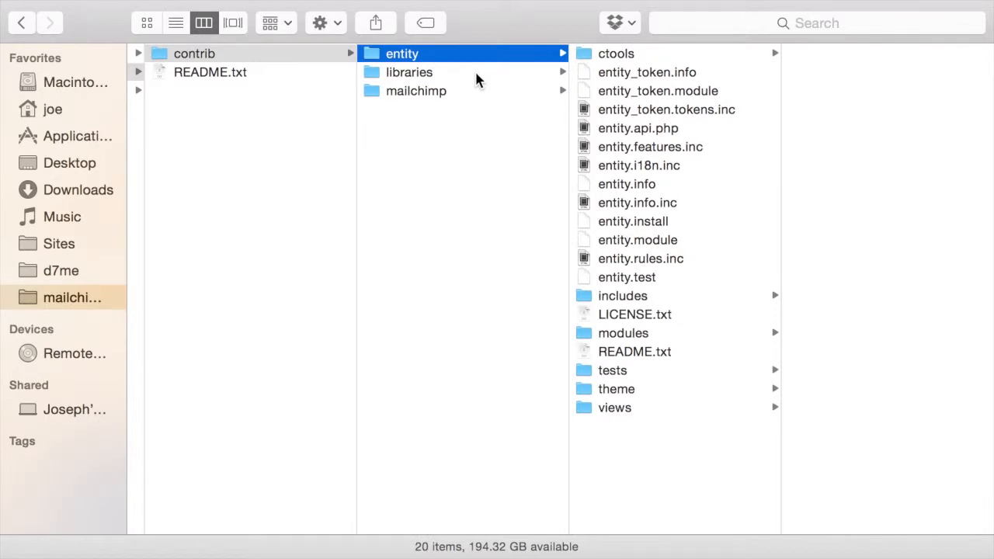
key("Left")
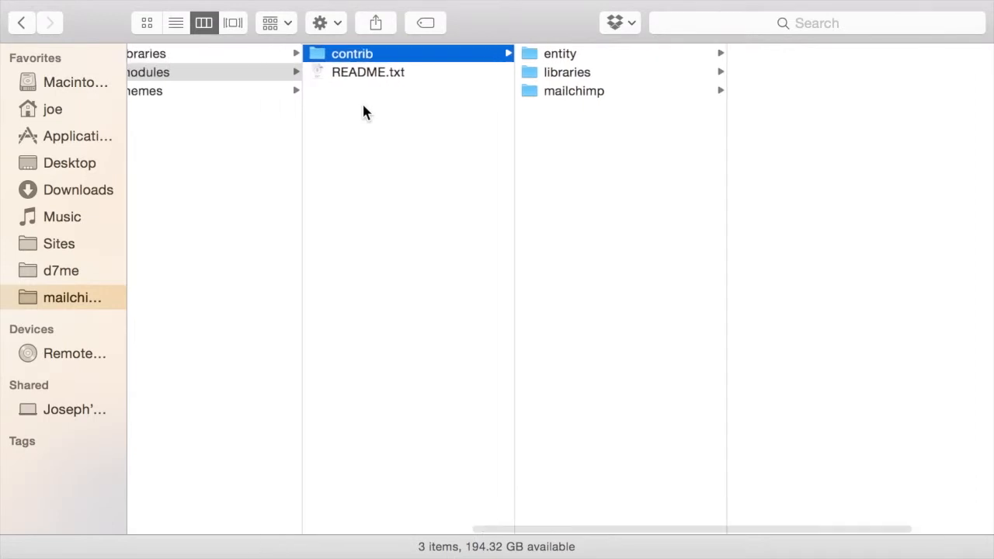
- Extract the MailChimp API archive in sites/all/libraries and delete its tar.gz file
left_click(295, 58)
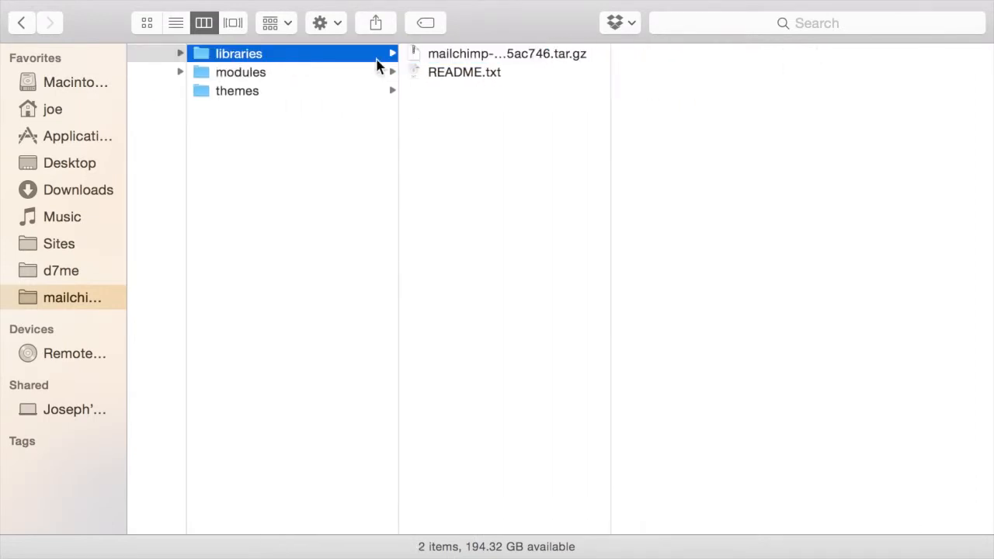
left_click(480, 56)
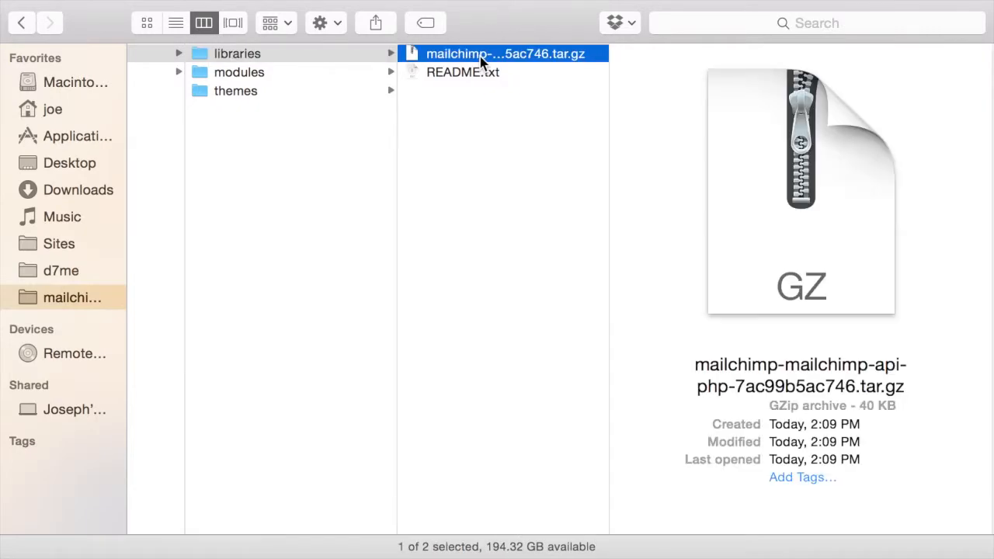
double_click(480, 56)
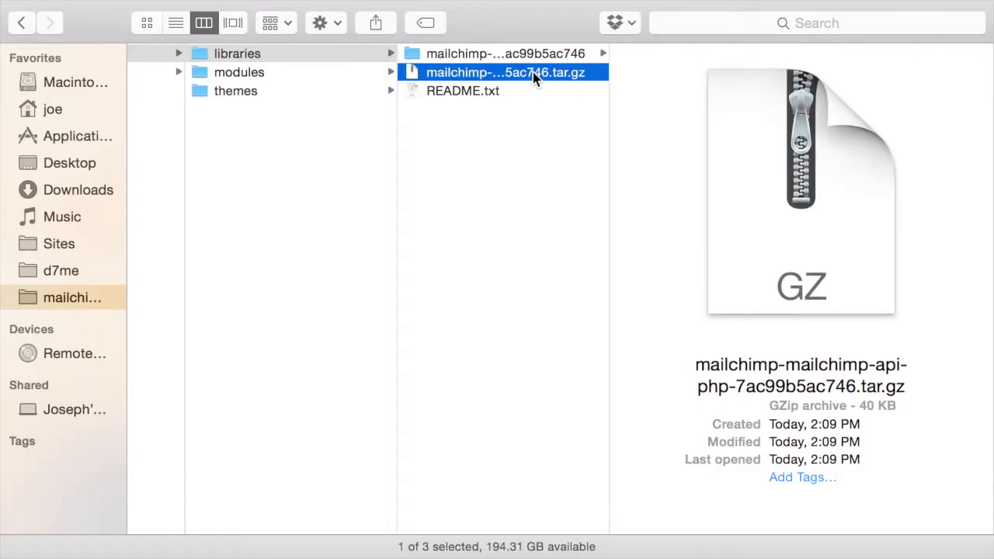
key("super+BackSpace")
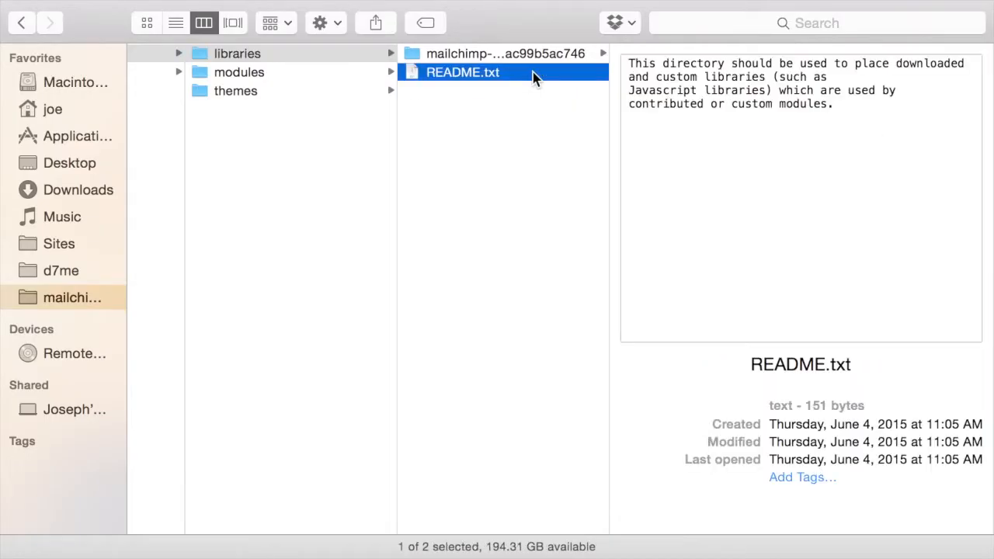
- Rename the extracted MailChimp API folder in sites/all/libraries to mailchimp
key("Up")
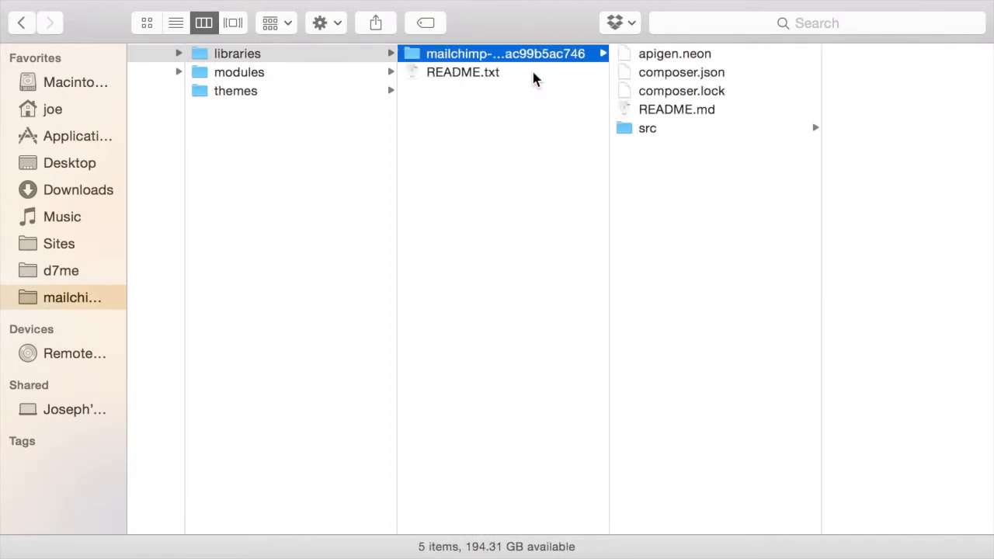
key("Return")
key("Right")
key("alt+shift+Left")
key("alt+shift+Left")
key("alt+shift+Left")
key("alt+shift+Left")
key("shift+Left")
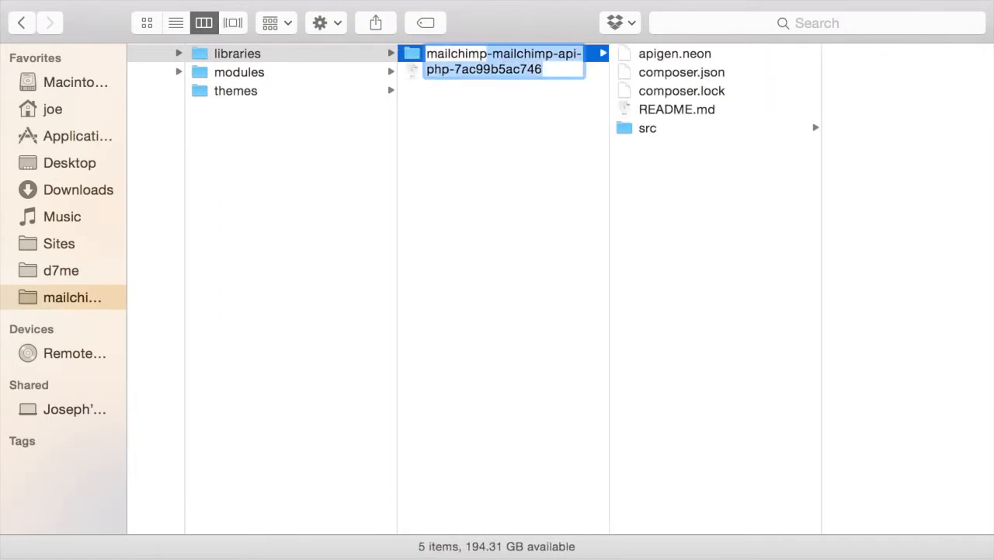
key("BackSpace")
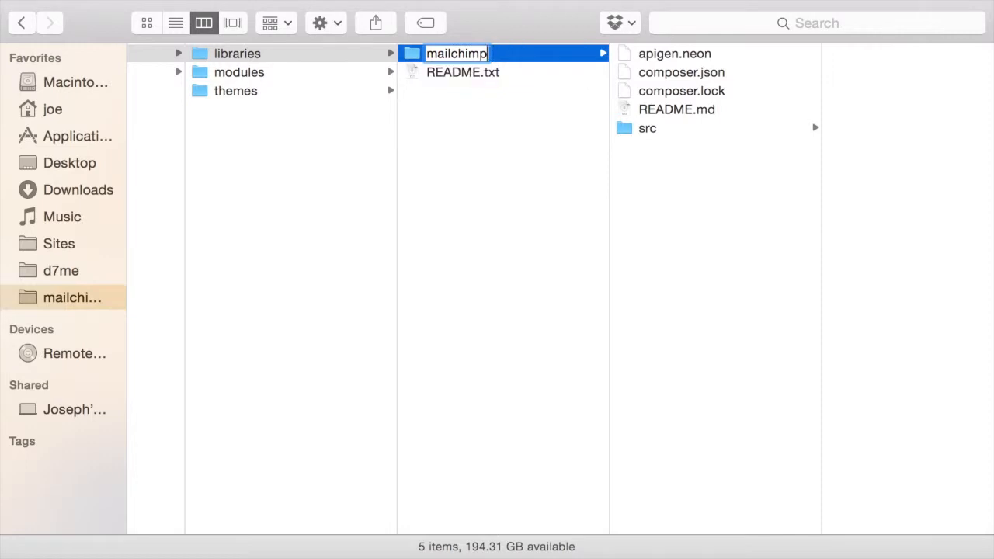
key("Return")
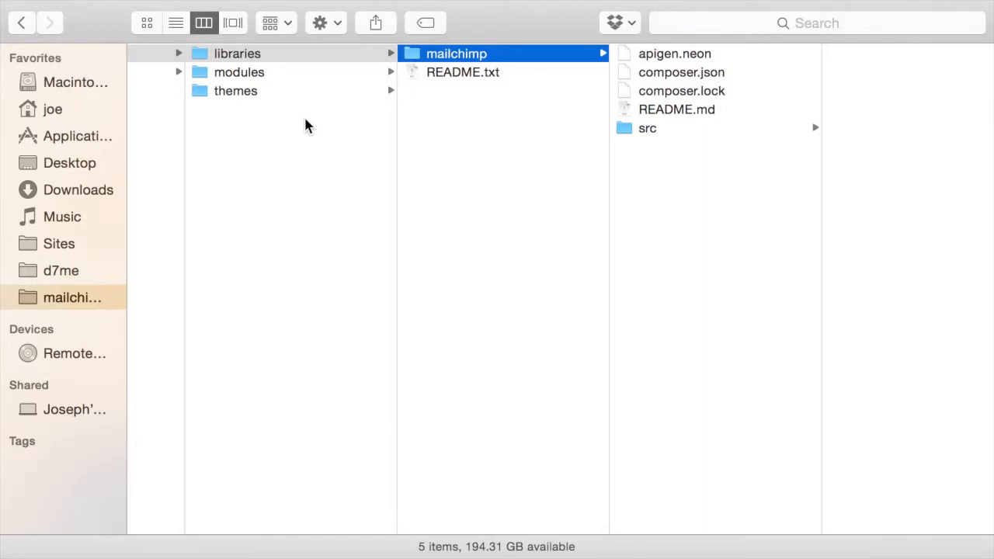
- Switch to PhpStorm and open README.txt from the sites/all/modules/contrib/mailchimp folder of the docroot project
left_click(466, 238)
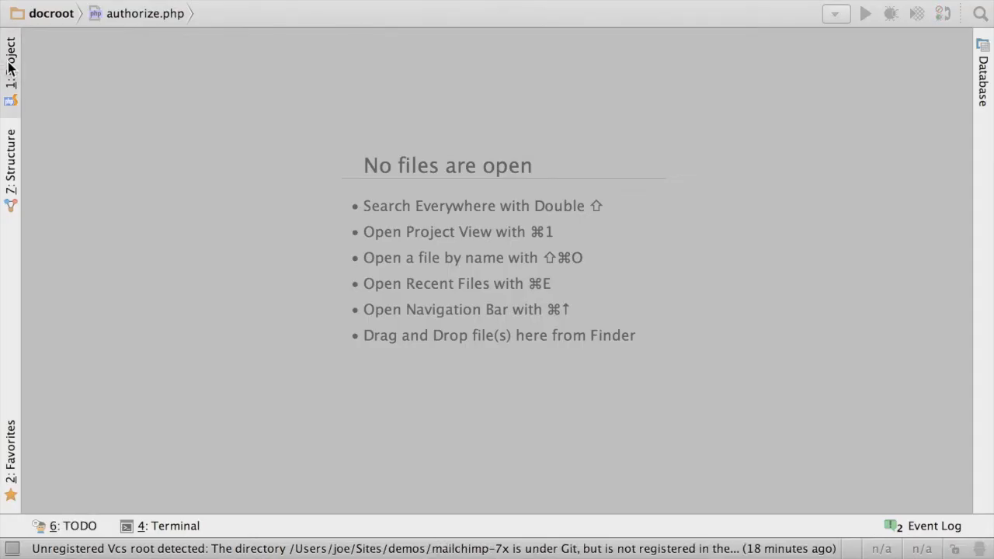
left_click(10, 63)
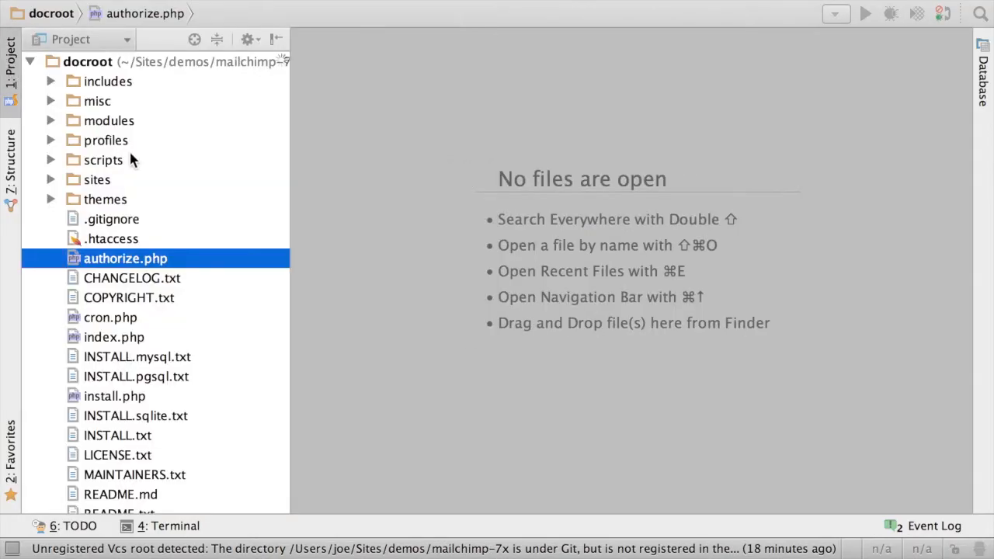
left_click(49, 180)
left_click(71, 199)
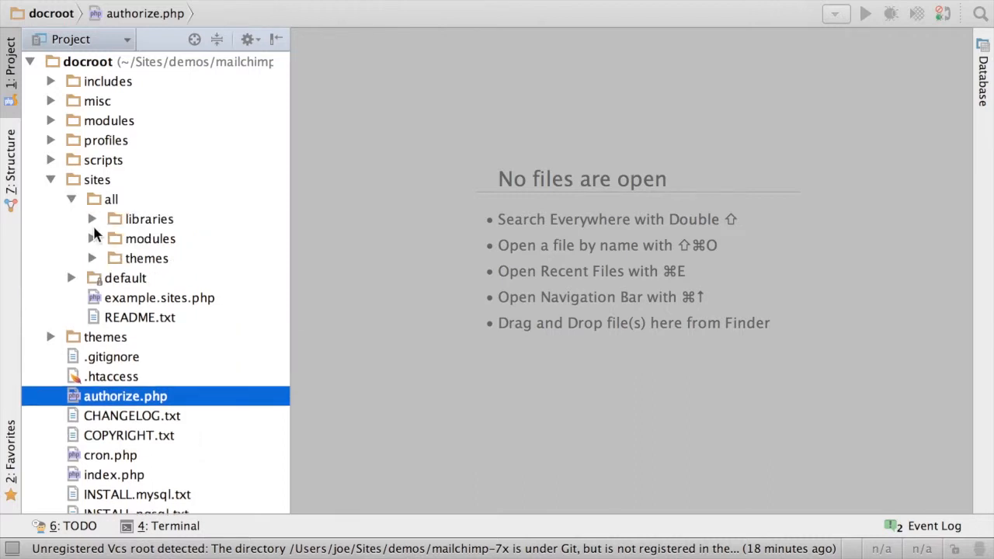
left_click(92, 240)
left_click(114, 258)
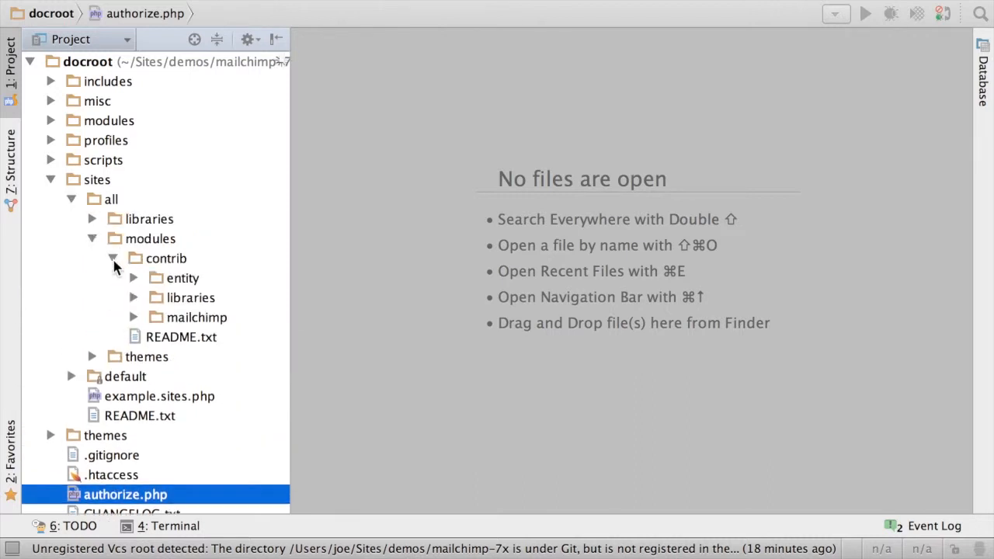
left_click(134, 317)
scroll(206, 315, "down", 3)
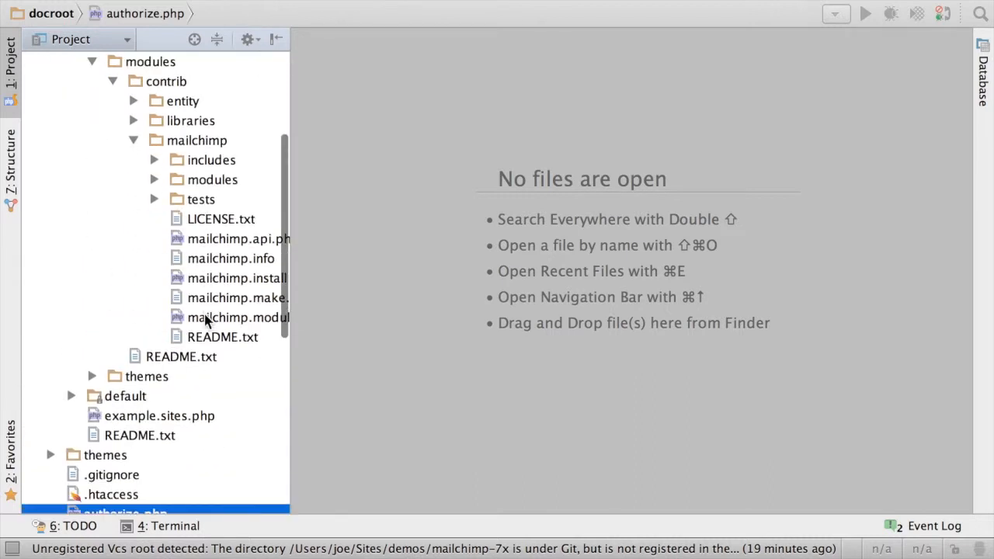
double_click(214, 339)
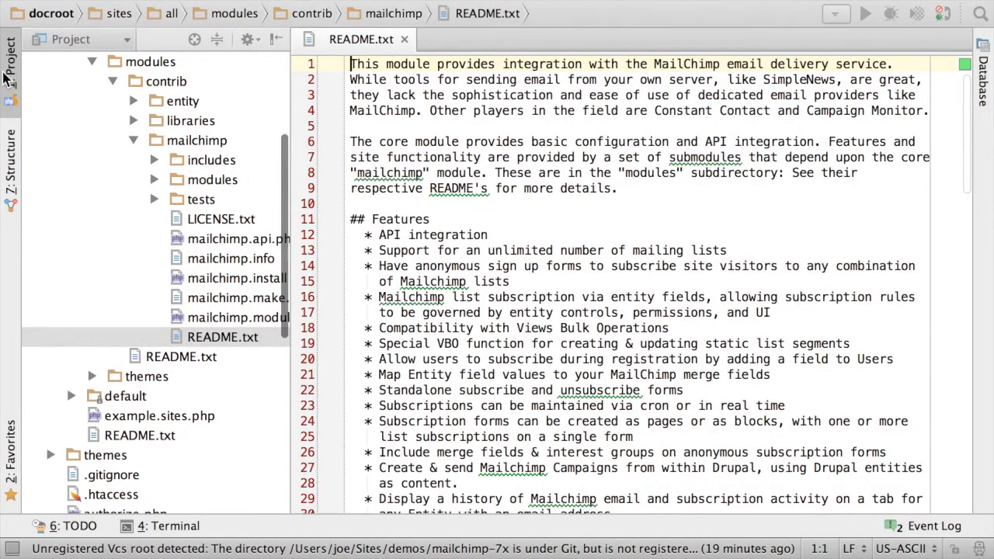
- Hide the project tree and read the README's Installation Notes on the proper libraries structure
key("super+1")
scroll(440, 229, "down", 10)
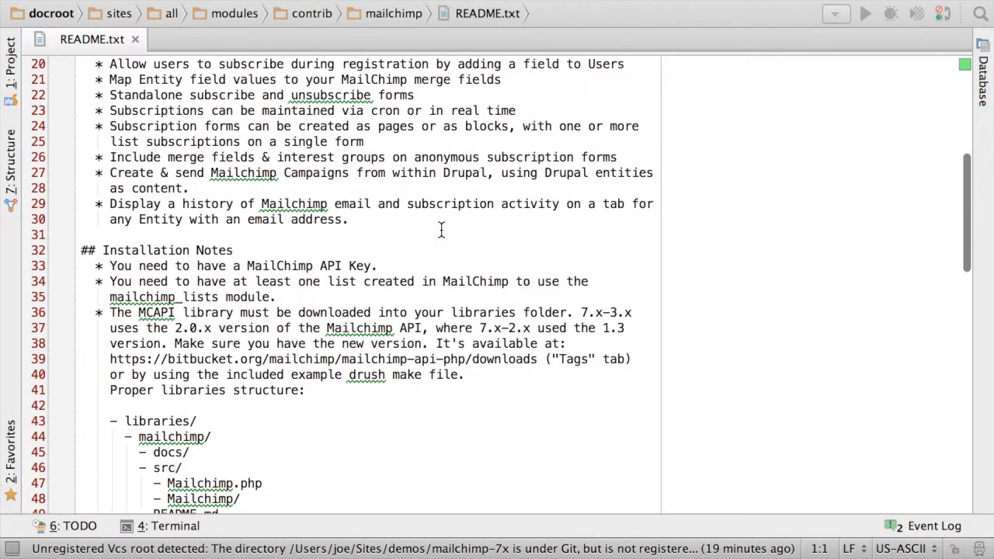
scroll(440, 229, "down", 1)
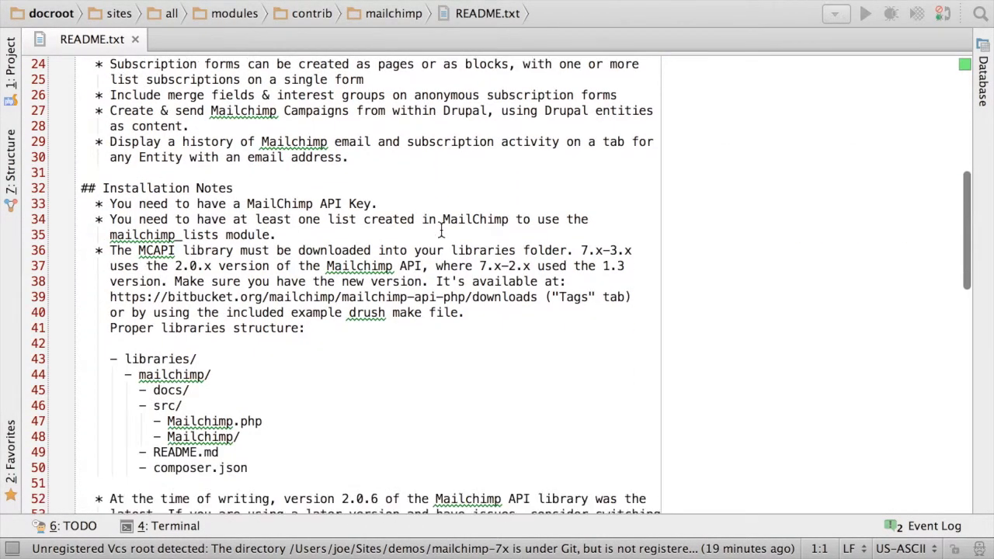
left_click(227, 344)
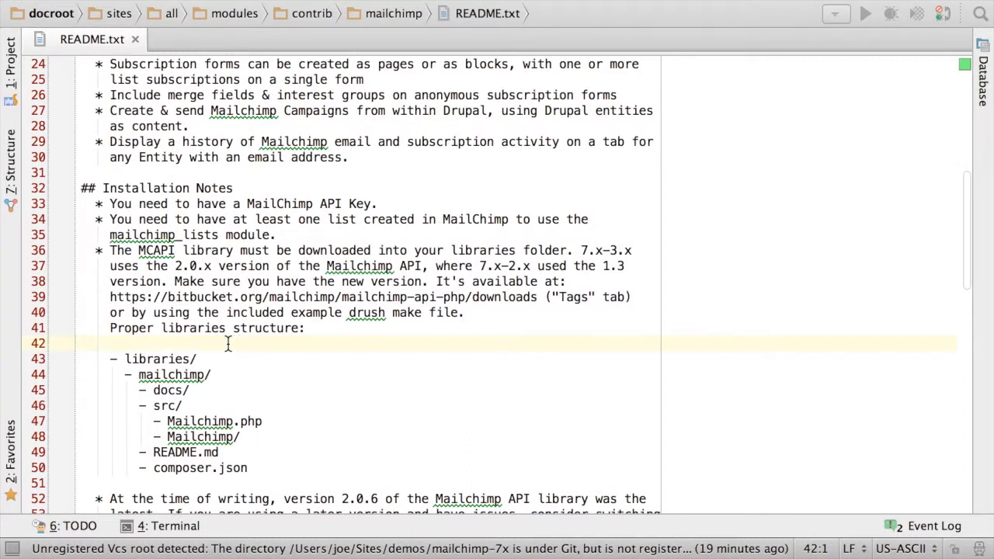
- Check the libraries/mailchimp folder layout in the README's Installation Notes and close README.txt
scroll(227, 344, "down", 1)
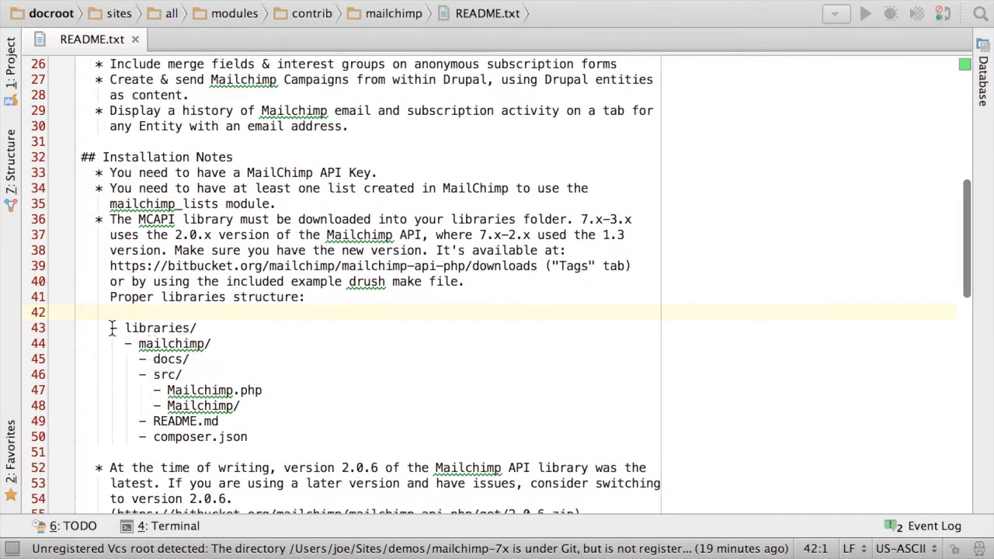
double_click(154, 327)
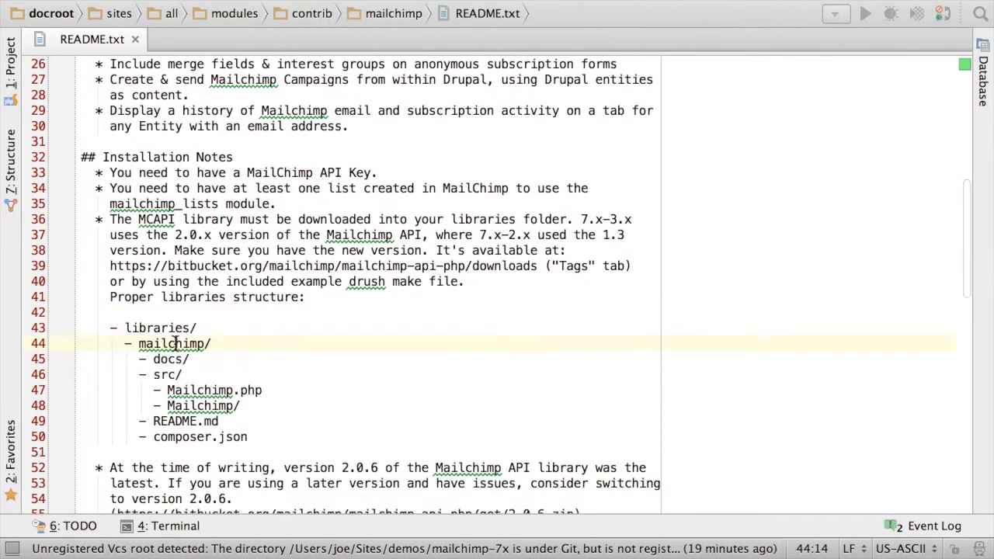
double_click(177, 344)
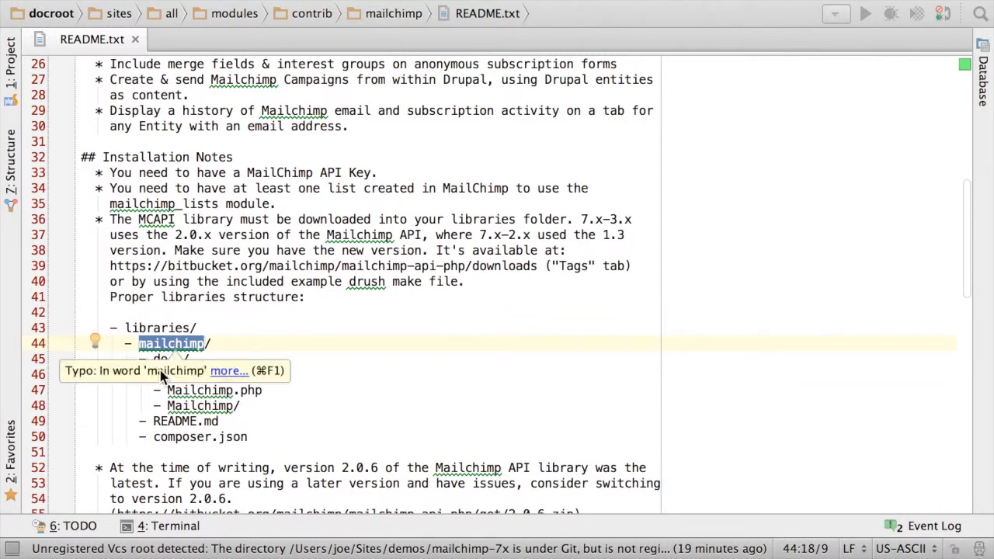
left_click(257, 347)
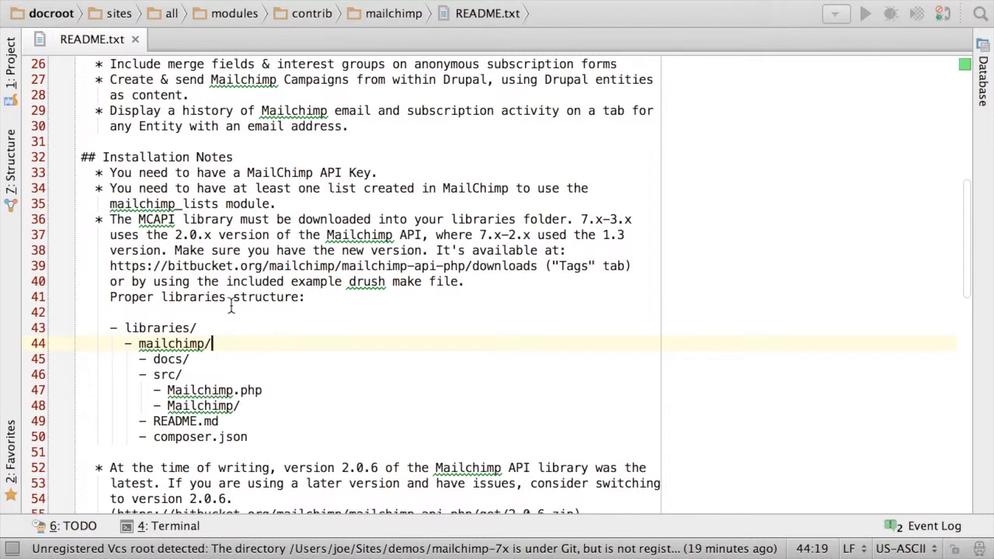
left_click(135, 39)
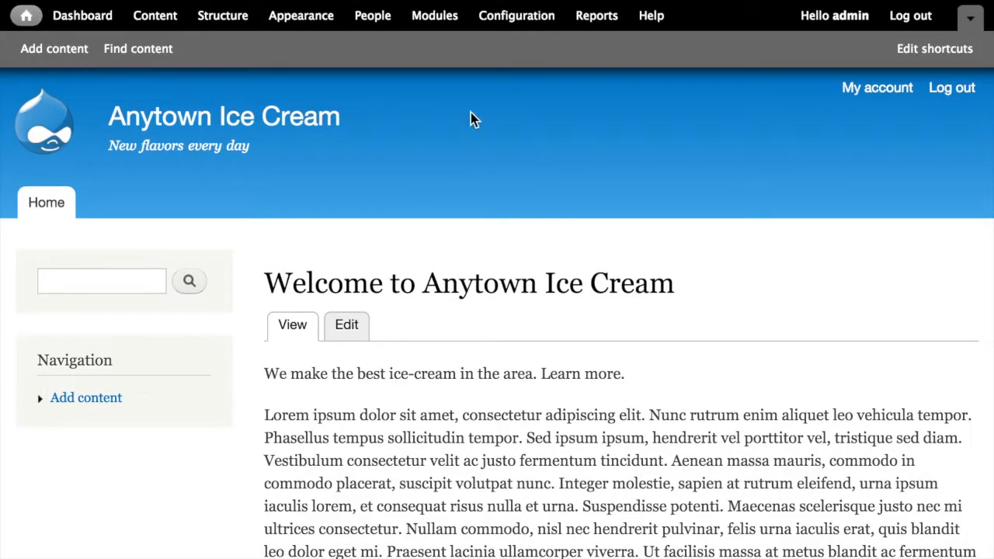
- Switch to the Anytown Ice Cream site in the browser, open its module list and collapse the Core group
left_click(436, 23)
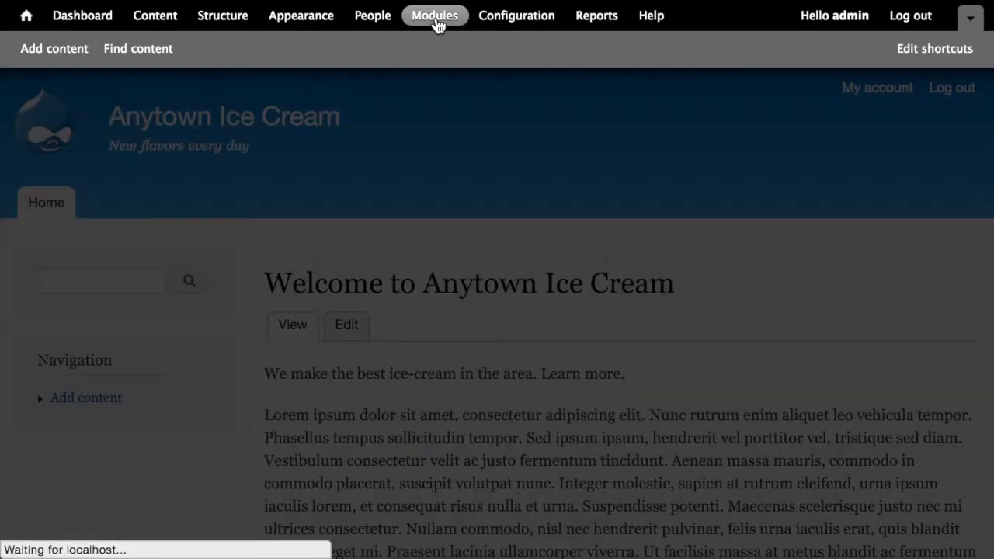
scroll(349, 237, "down", 5)
scroll(231, 244, "up", 1)
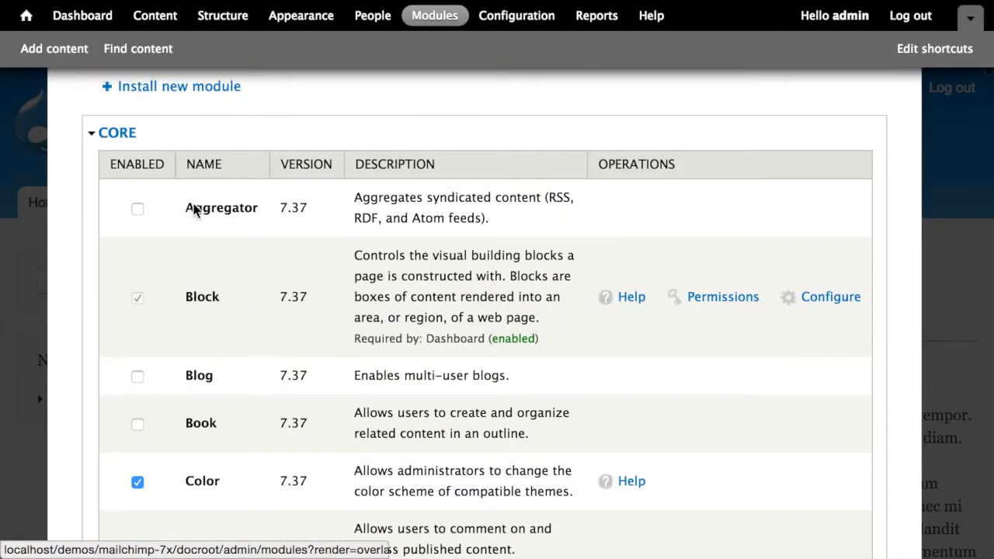
left_click(117, 133)
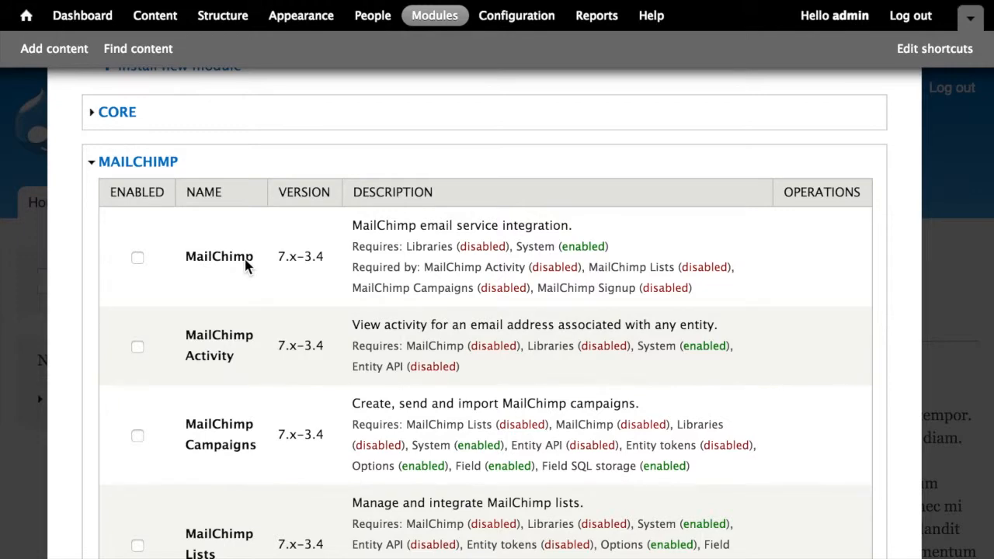
- Examine the modules in the MailChimp and Other groups and the requirements of MailChimp and MailChimp Campaigns
scroll(245, 264, "down", 3)
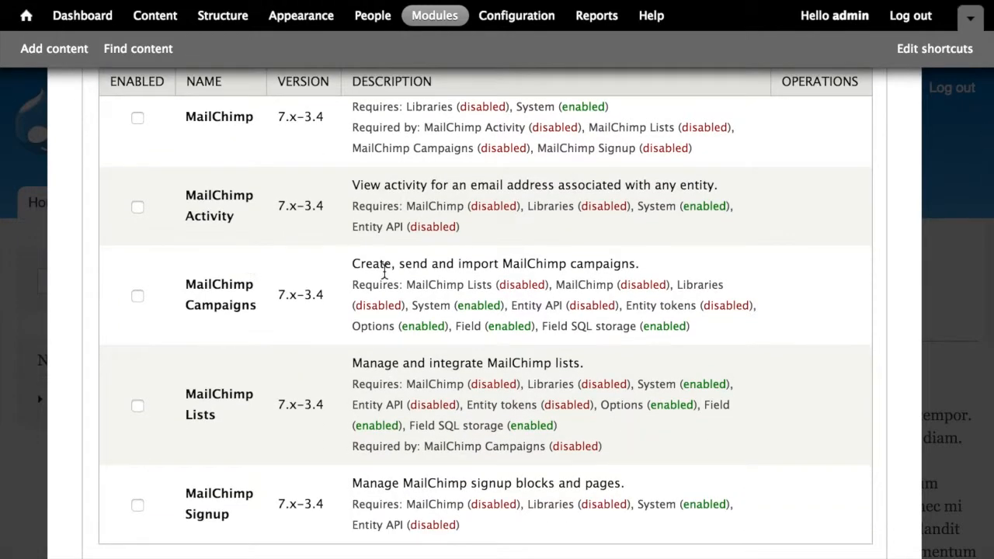
scroll(383, 272, "down", 10)
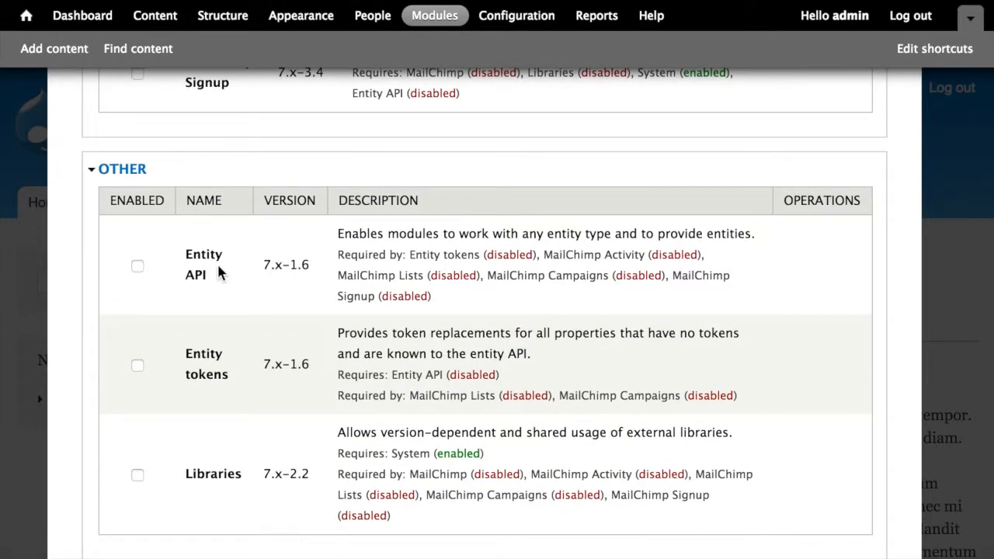
scroll(246, 275, "down", 3)
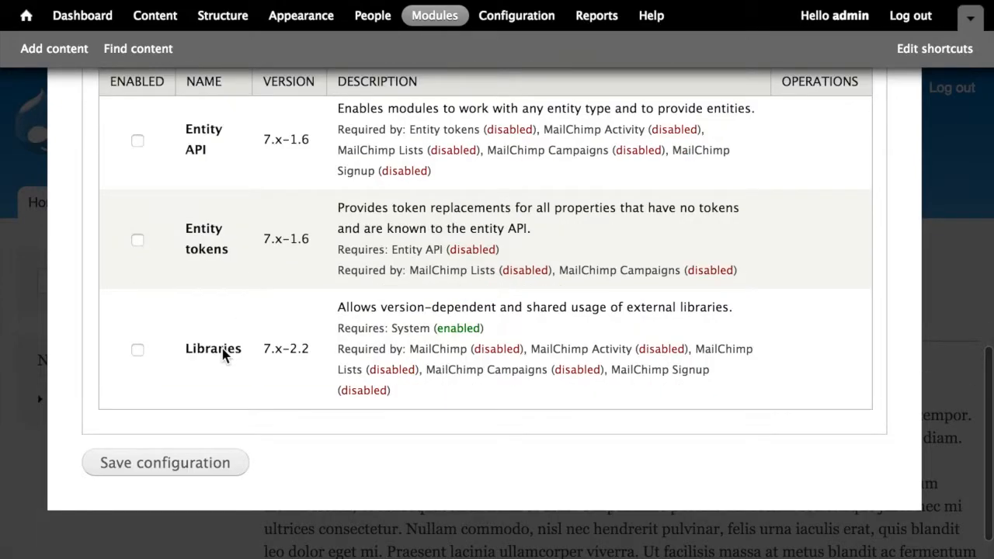
scroll(223, 354, "up", 13)
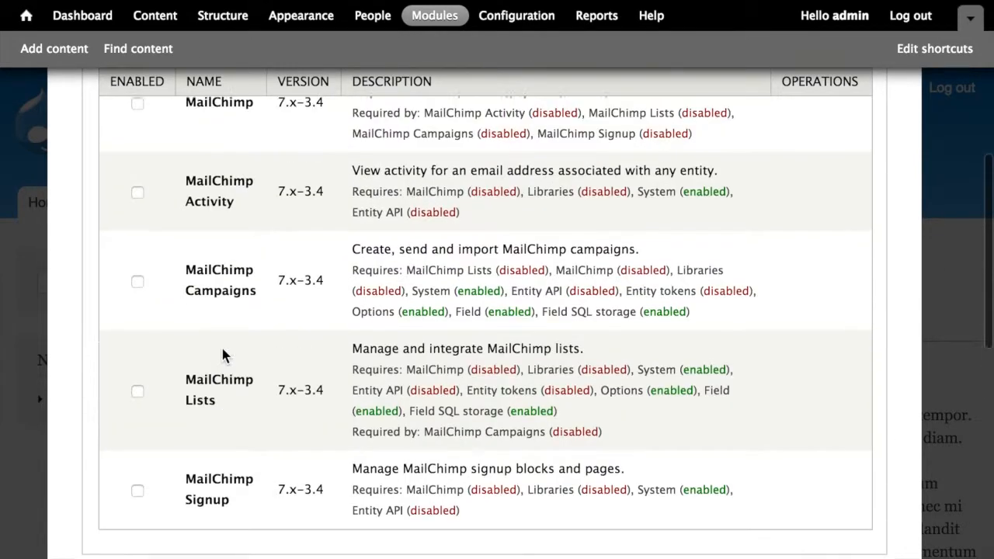
scroll(222, 354, "up", 6)
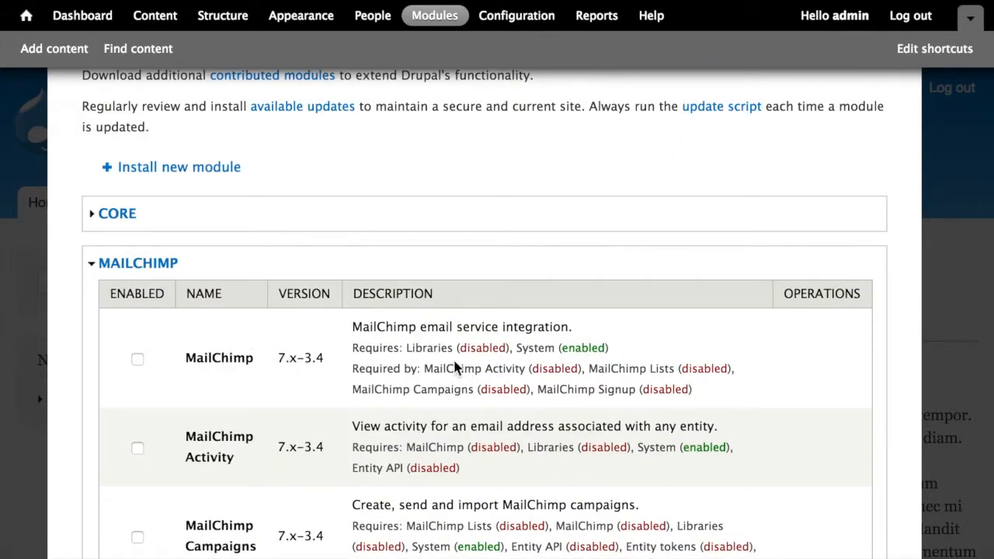
triple_click(423, 347)
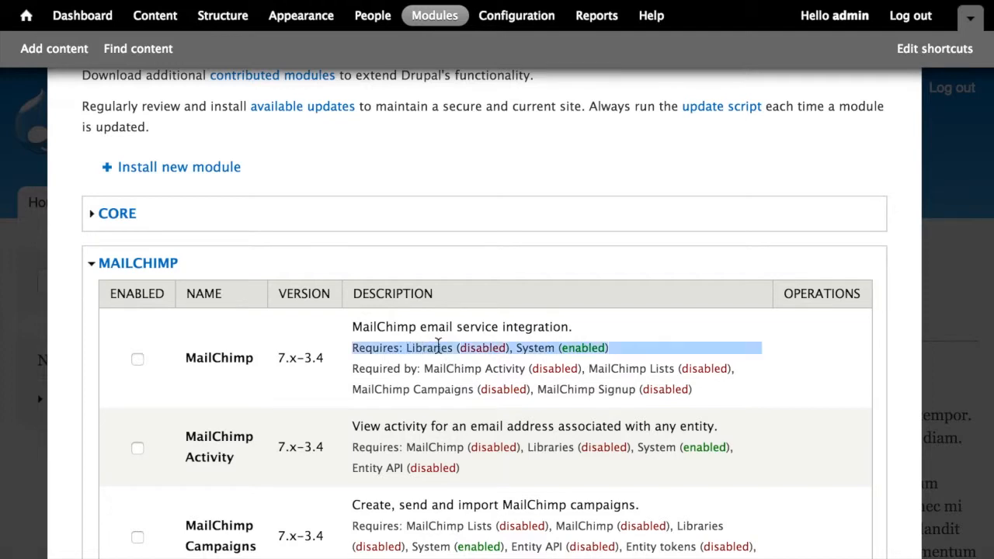
scroll(439, 348, "down", 1)
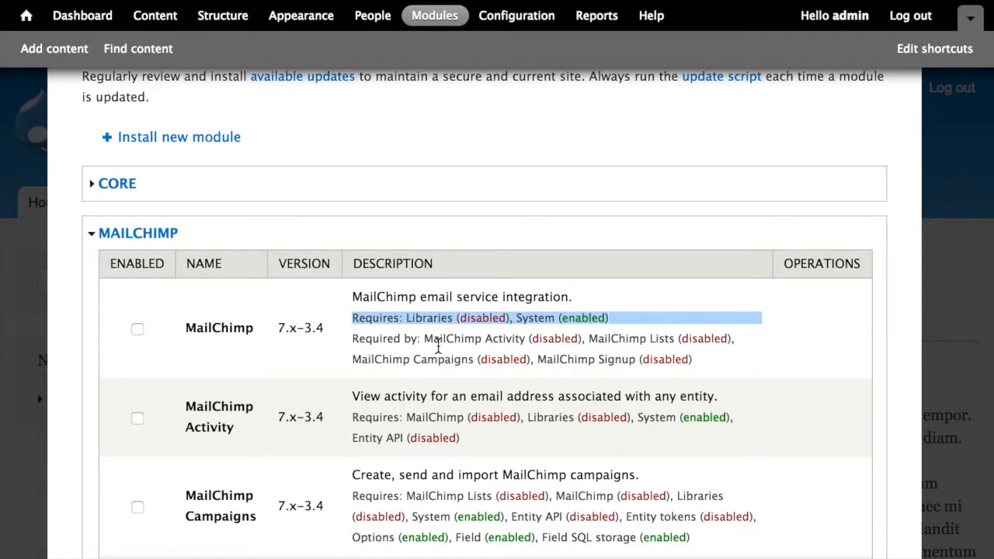
scroll(438, 348, "down", 6)
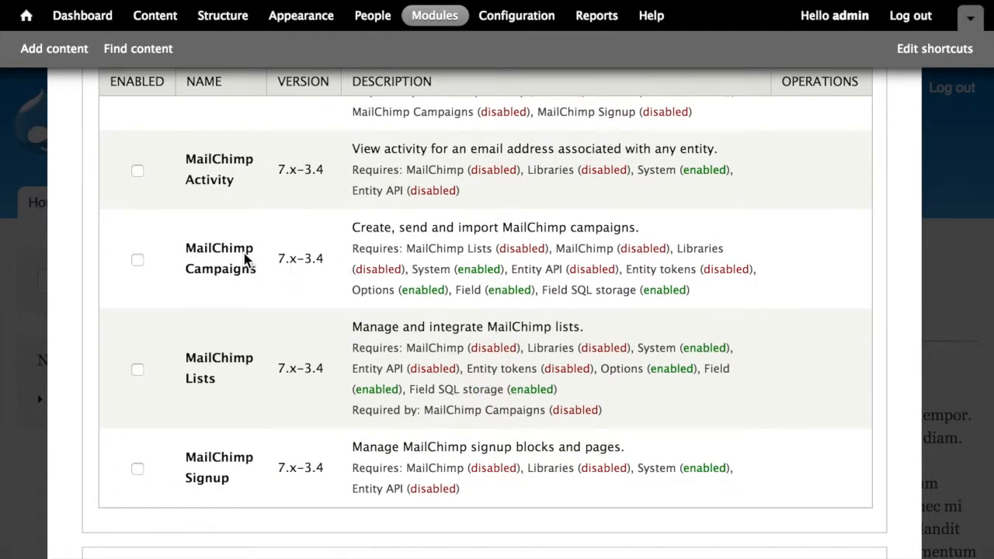
triple_click(528, 268)
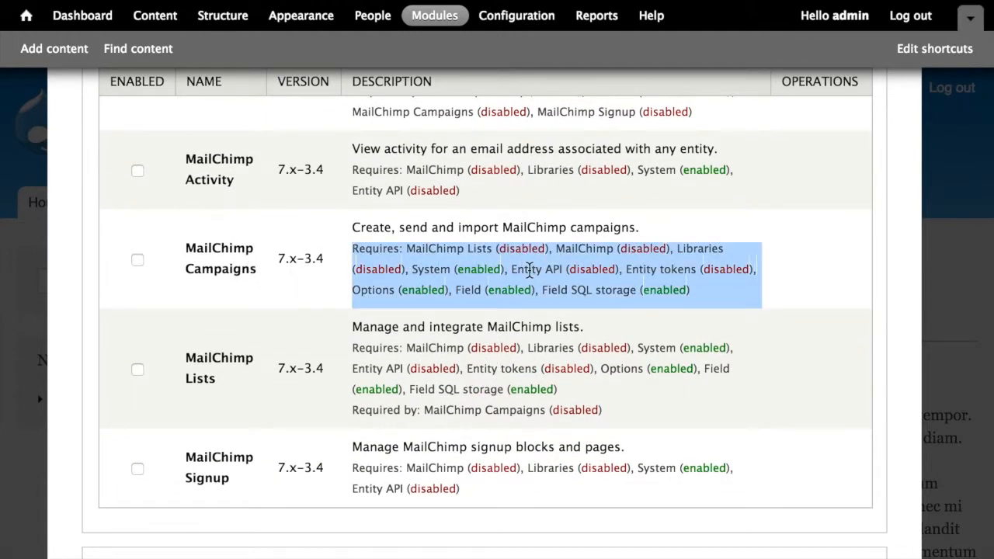
left_click(529, 269)
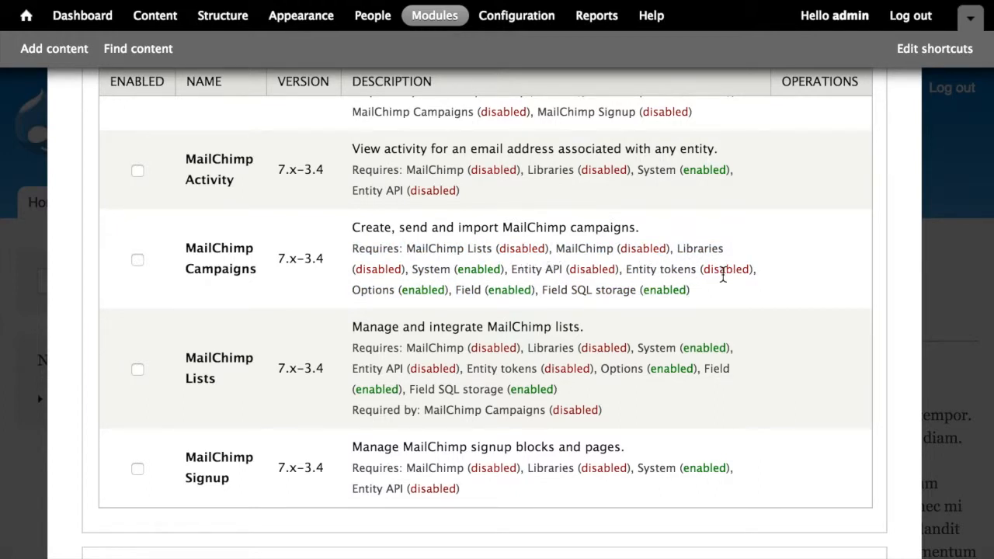
scroll(428, 284, "down", 1)
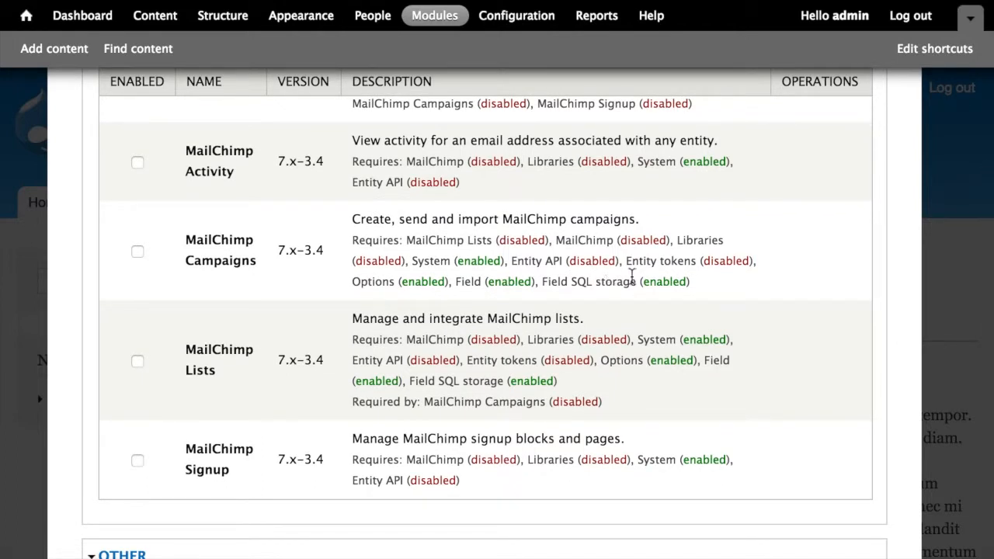
- Enable the MailChimp, Entity API and Libraries modules and save the module configuration
scroll(554, 268, "up", 1)
left_click(203, 159)
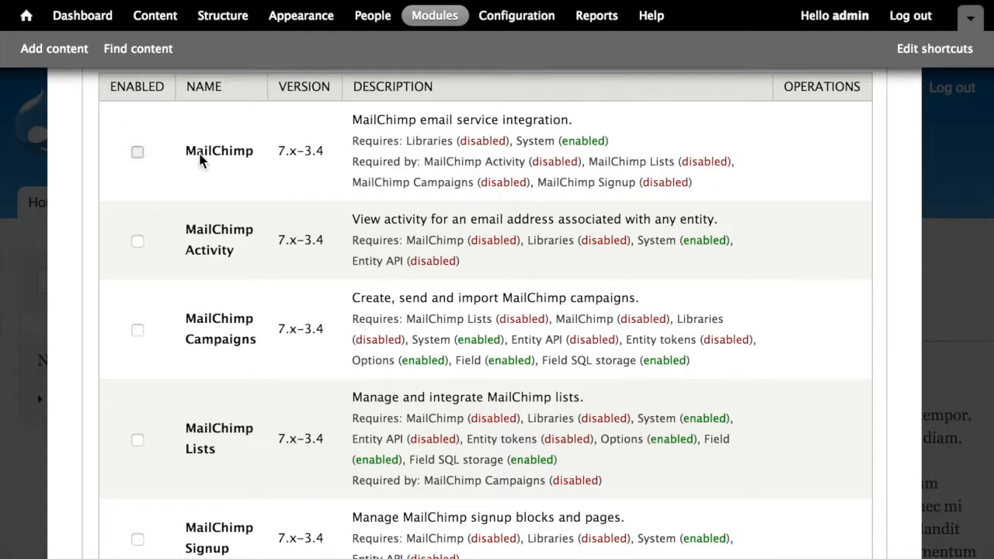
scroll(337, 228, "down", 5)
left_click(194, 338)
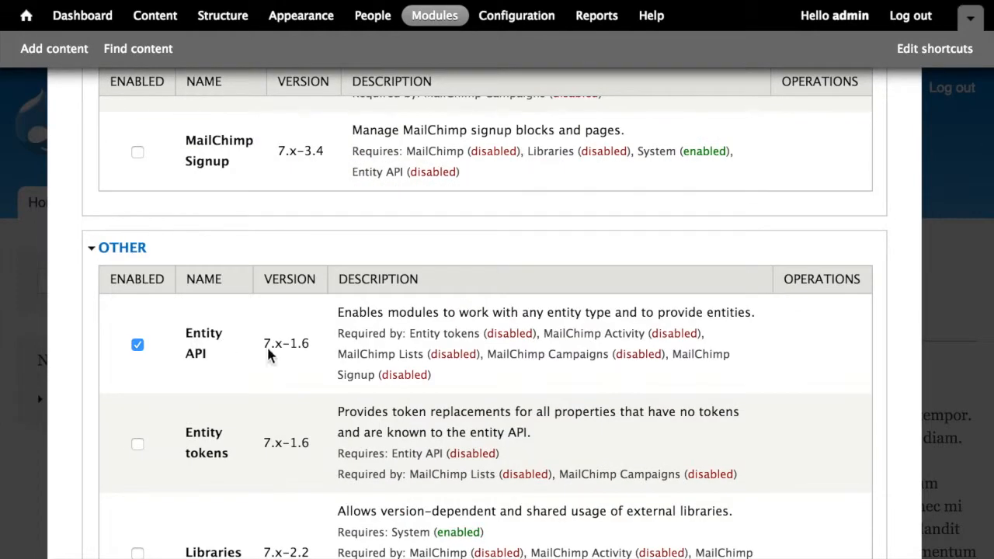
scroll(268, 354, "down", 3)
left_click(210, 353)
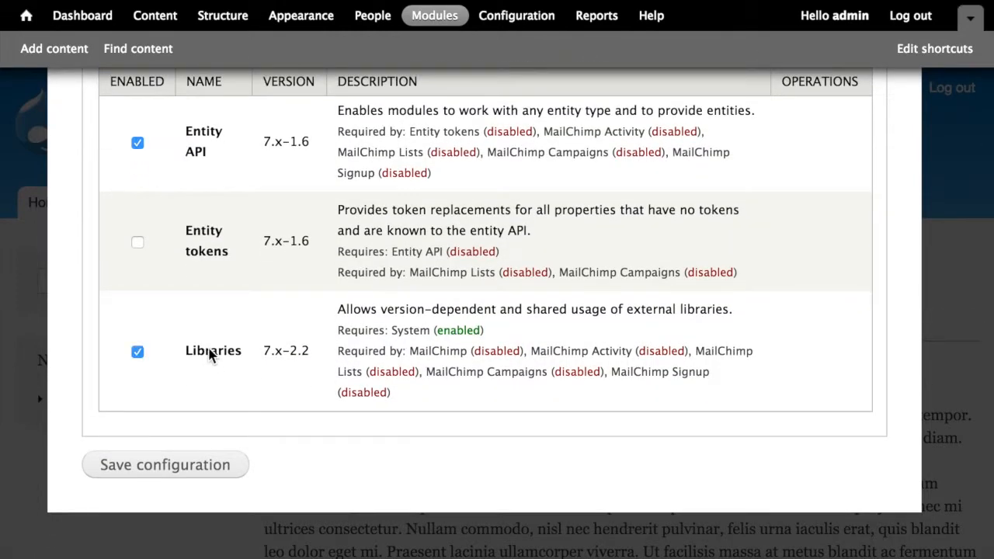
left_click(207, 466)
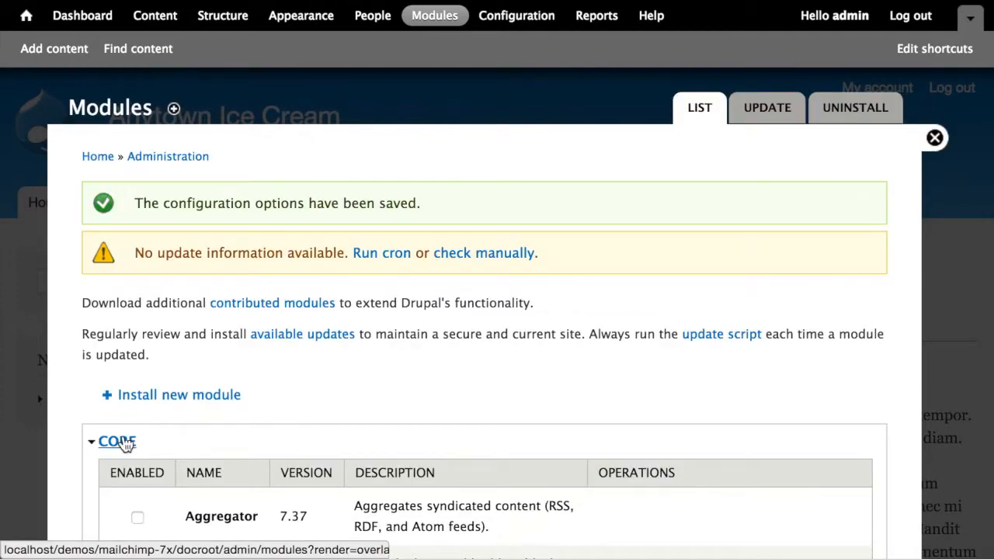
- Collapse the Core group and open the MailChimp module's configuration page
left_click(125, 442)
scroll(359, 372, "down", 5)
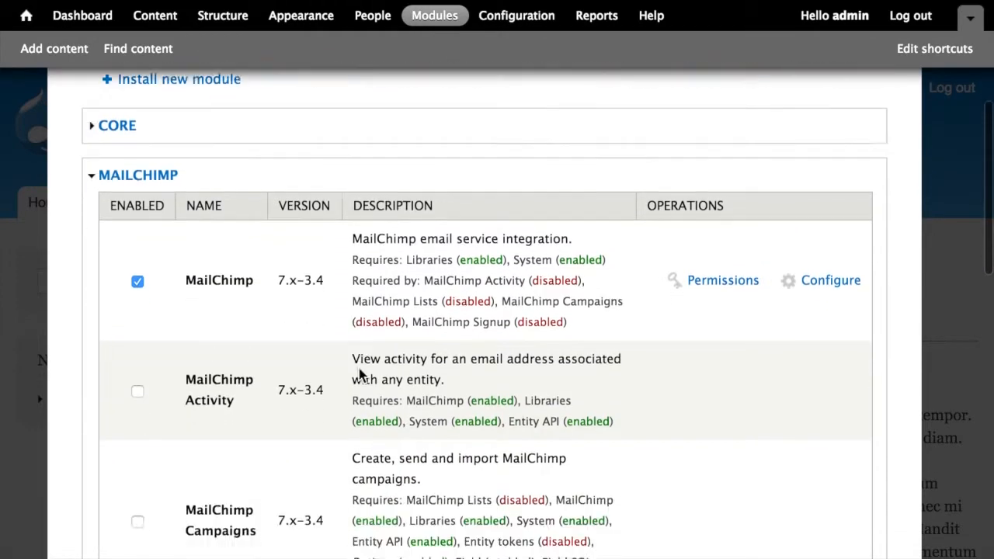
scroll(359, 375, "down", 1)
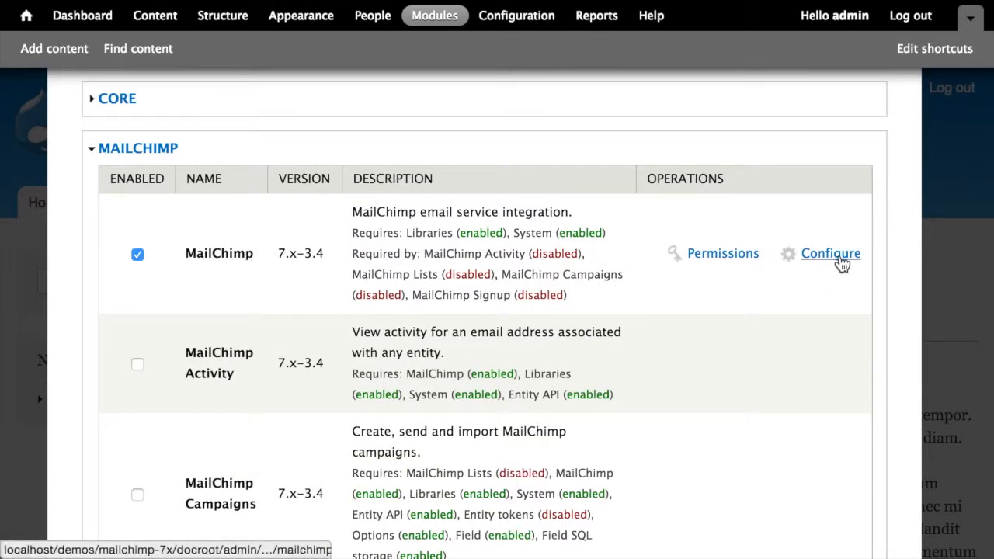
left_click(840, 260)
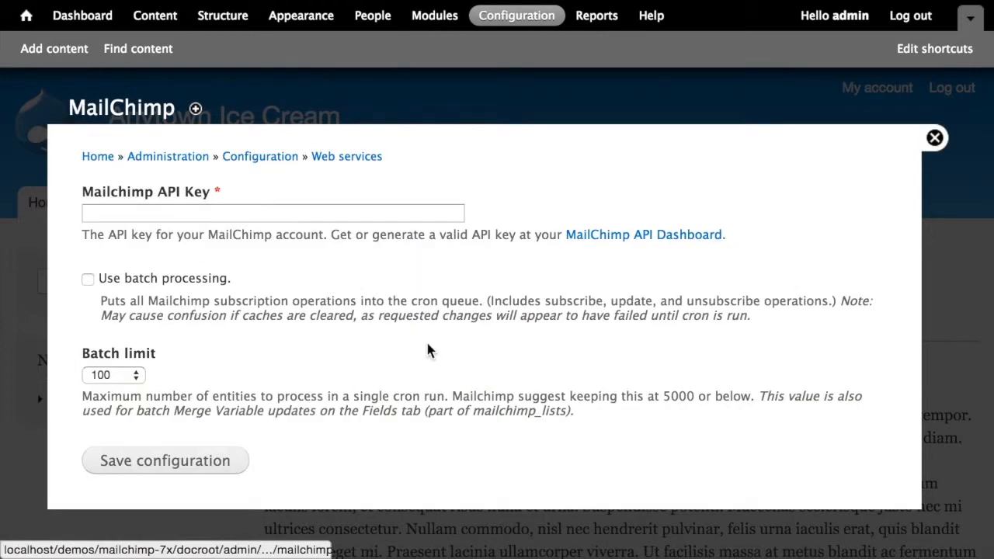